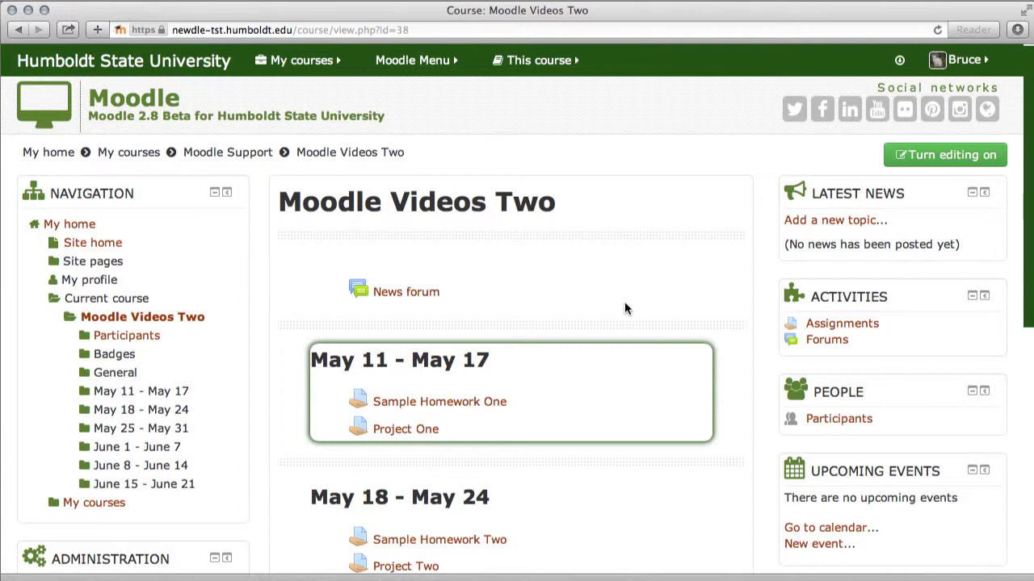
Open the gradebook of the Moodle Videos Two course.
scroll(624, 303, down, 5)
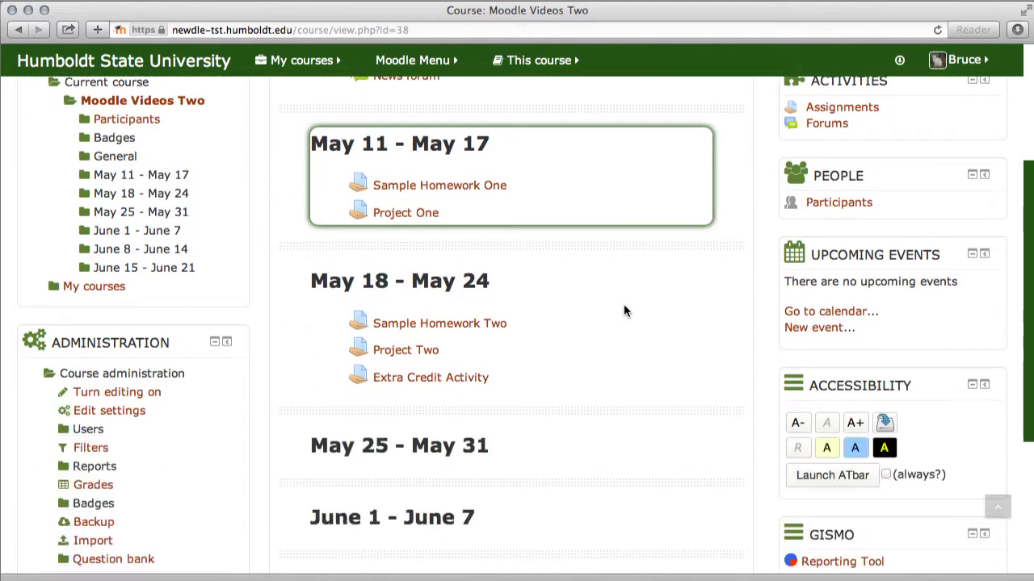
scroll(623, 311, down, 2)
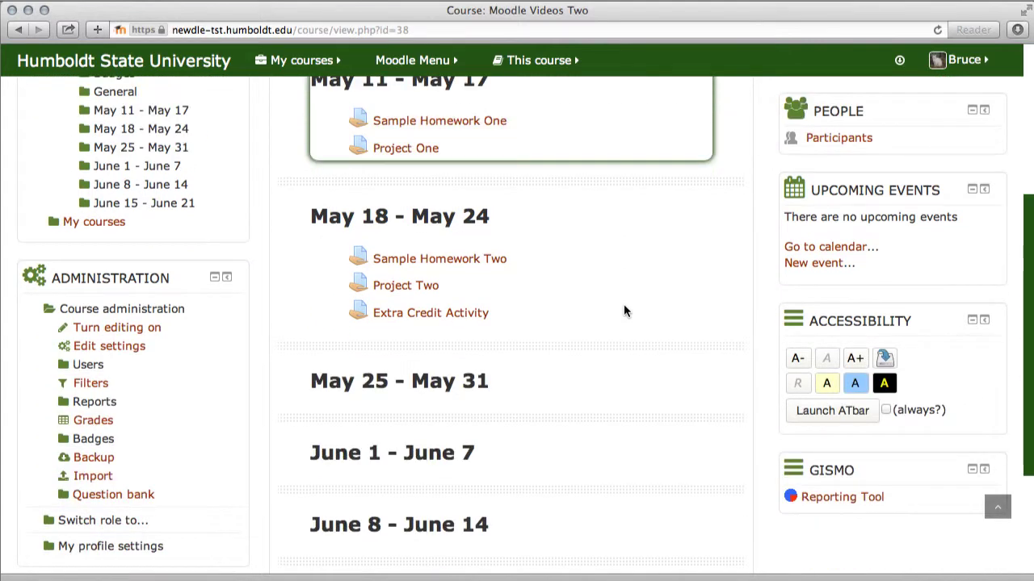
click(78, 421)
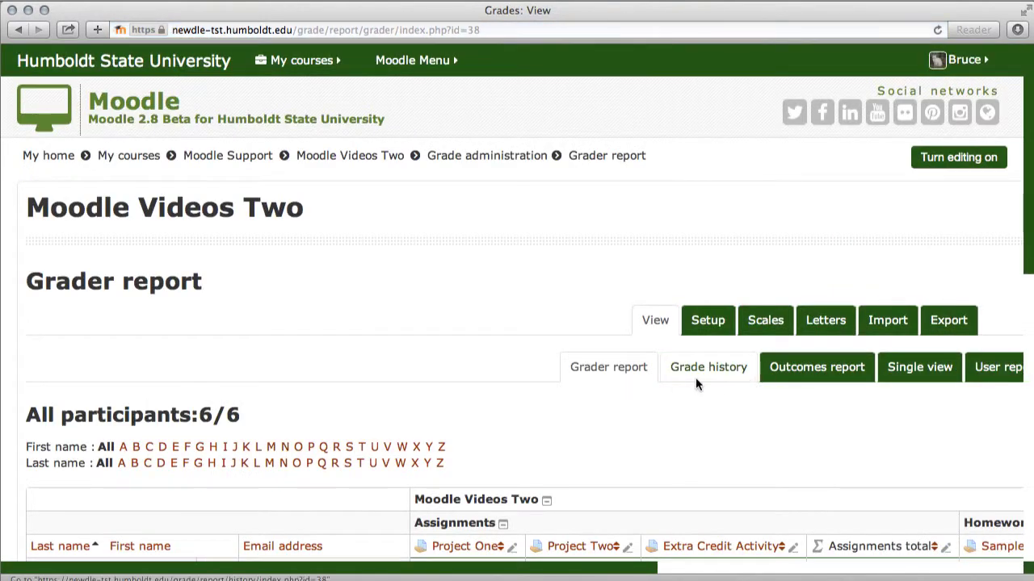
Examine the grader report's student grades, column headings and overall average row across the length of the table.
scroll(557, 379, down, 3)
scroll(613, 364, down, 2)
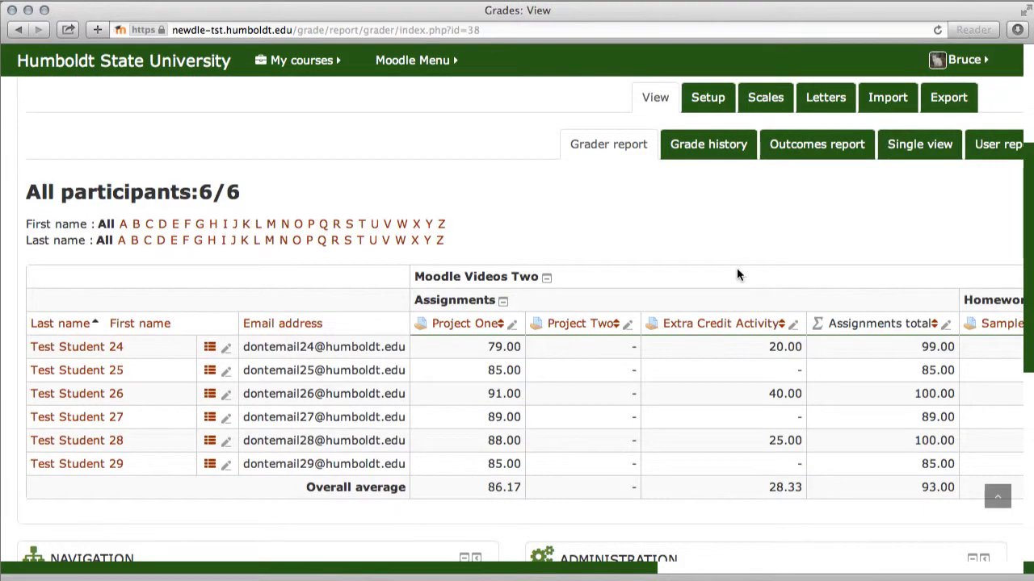
scroll(736, 275, down, 5)
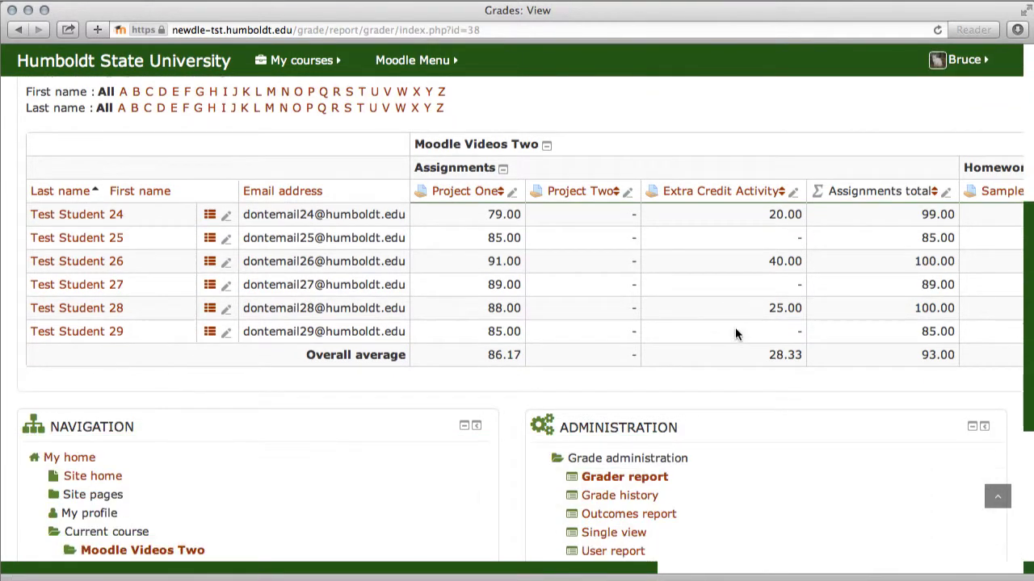
scroll(733, 335, down, 1)
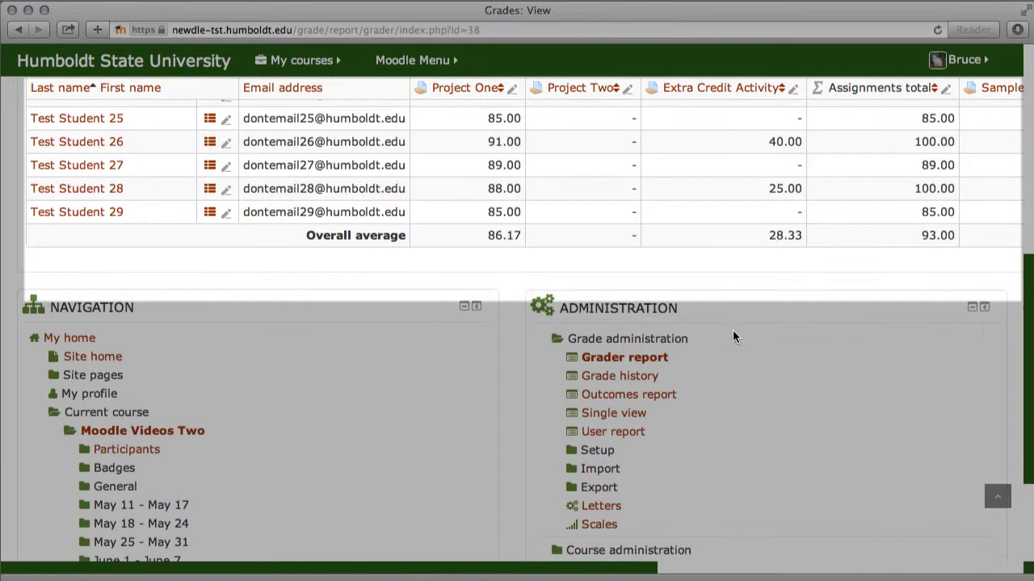
scroll(731, 338, down, 1)
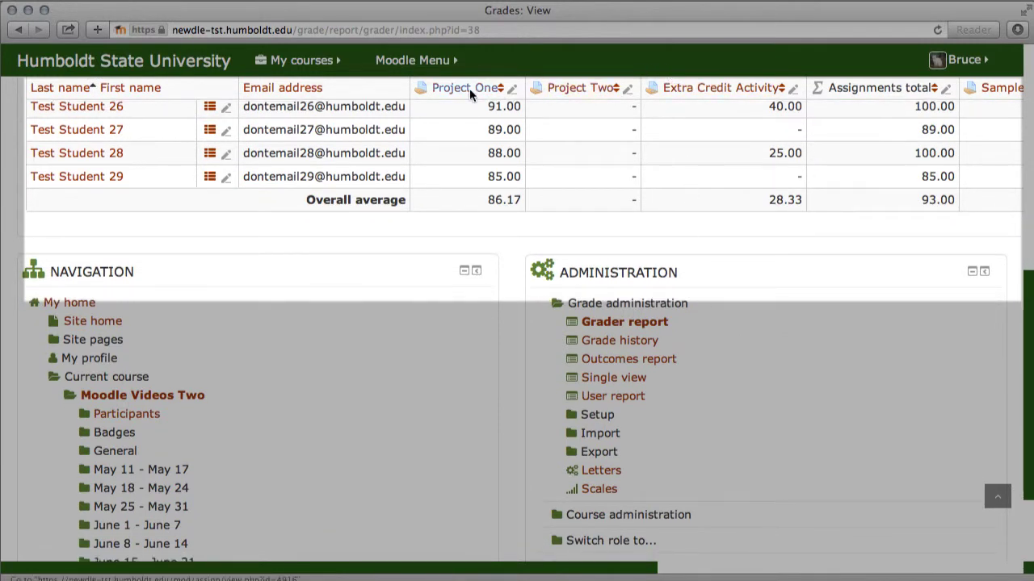
scroll(834, 257, down, 3)
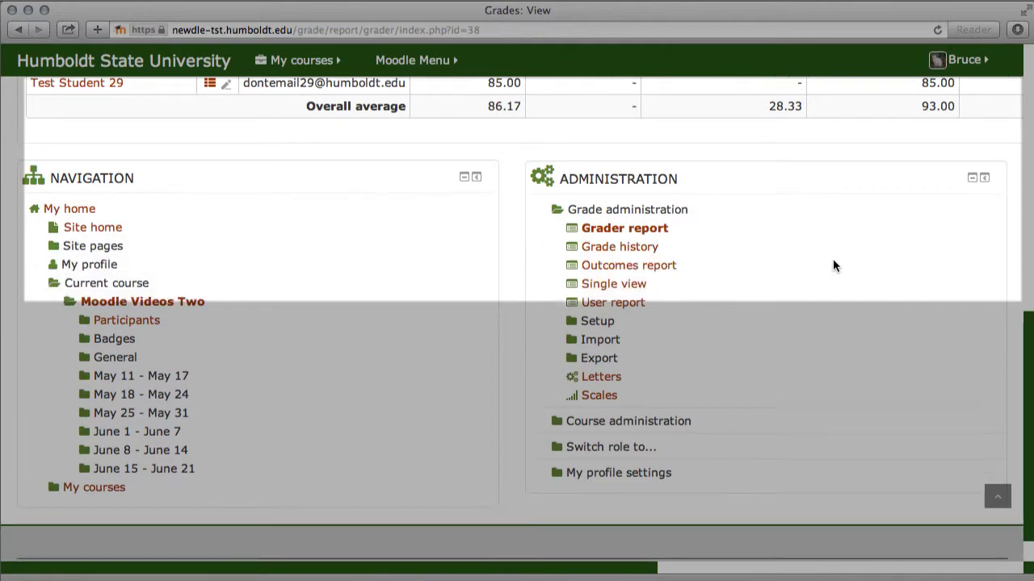
scroll(833, 258, up, 3)
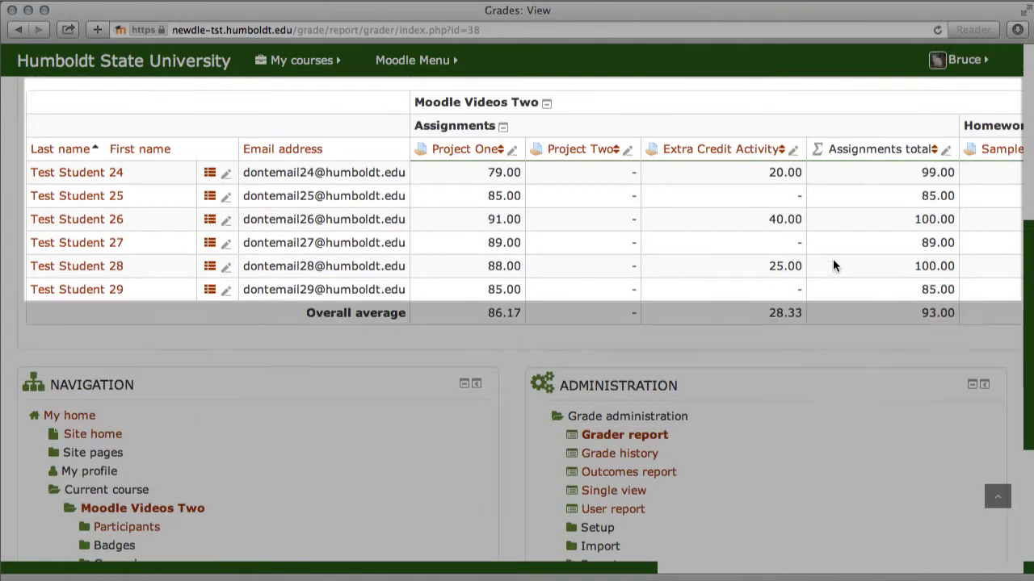
scroll(832, 259, down, 1)
scroll(832, 259, down, 1)
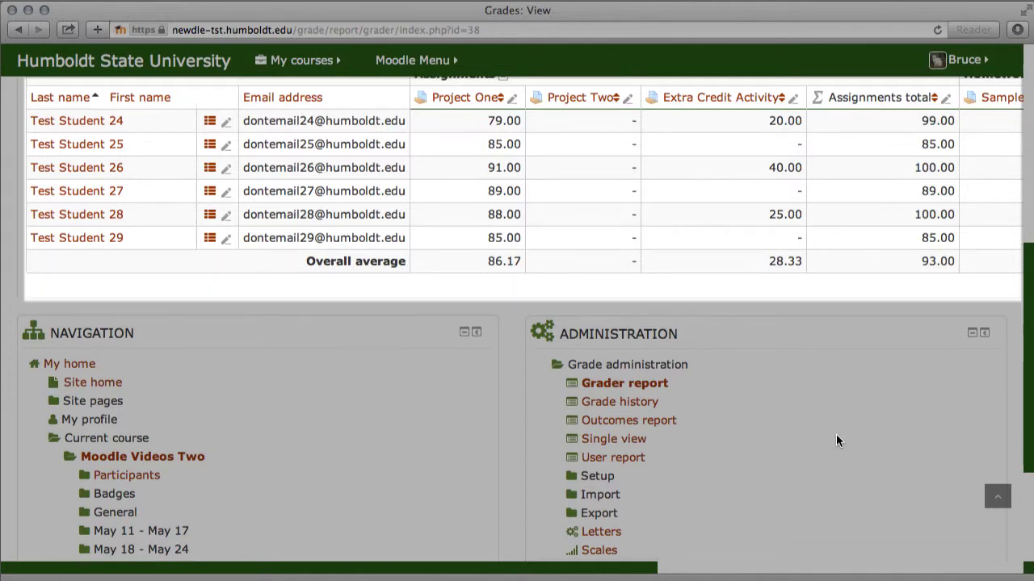
Open the gradebook's Categories and items setup and inspect the weights and the extra credit mark on Extra Credit Activity.
scroll(836, 434, up, 5)
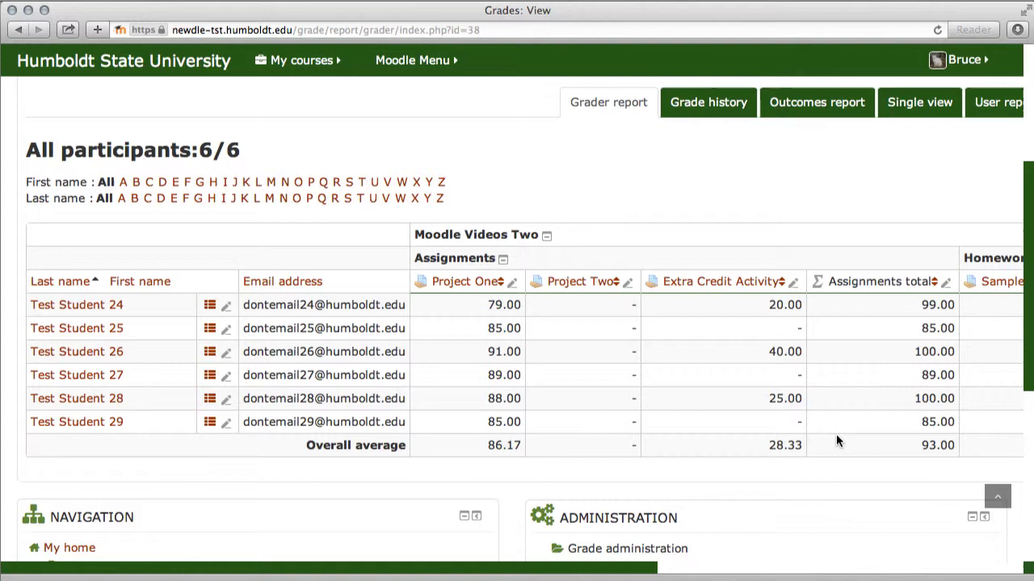
scroll(836, 434, up, 3)
scroll(836, 433, up, 1)
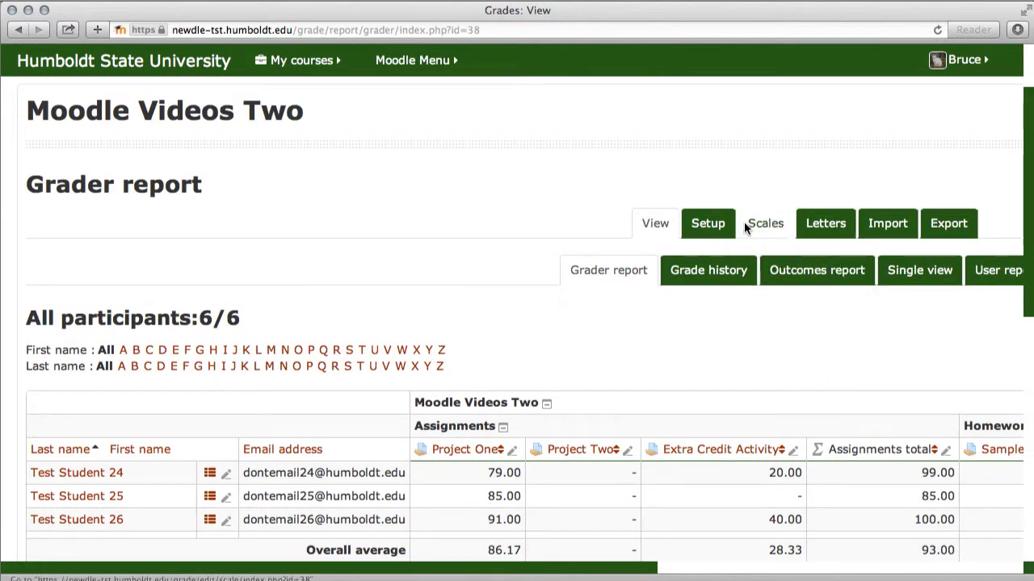
click(713, 226)
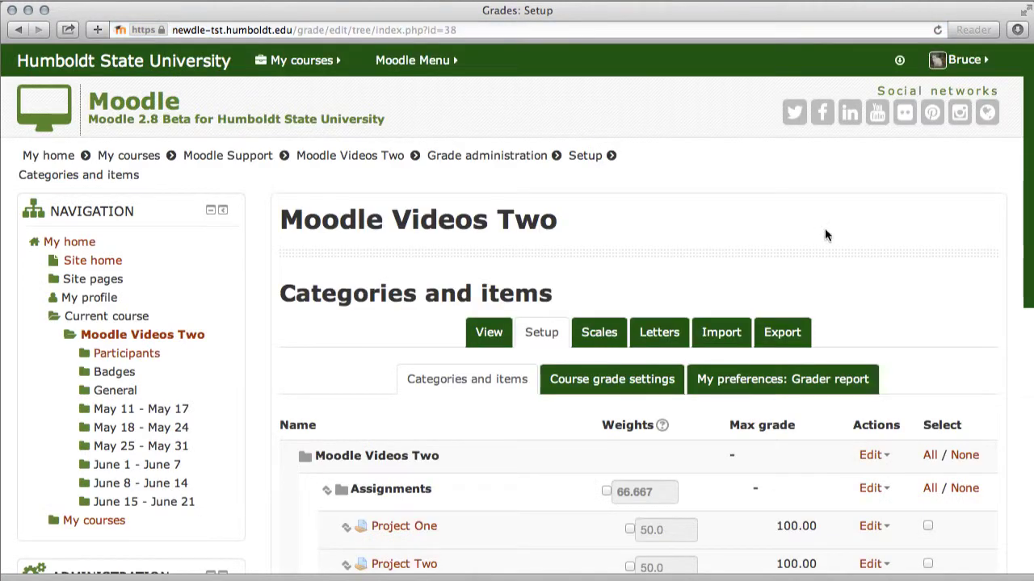
scroll(970, 246, down, 3)
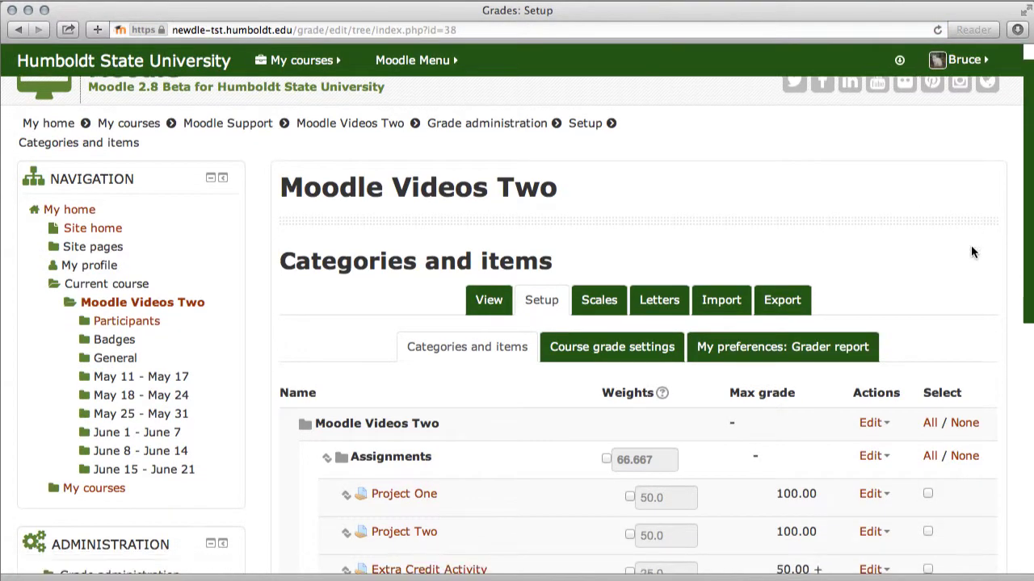
scroll(980, 253, down, 3)
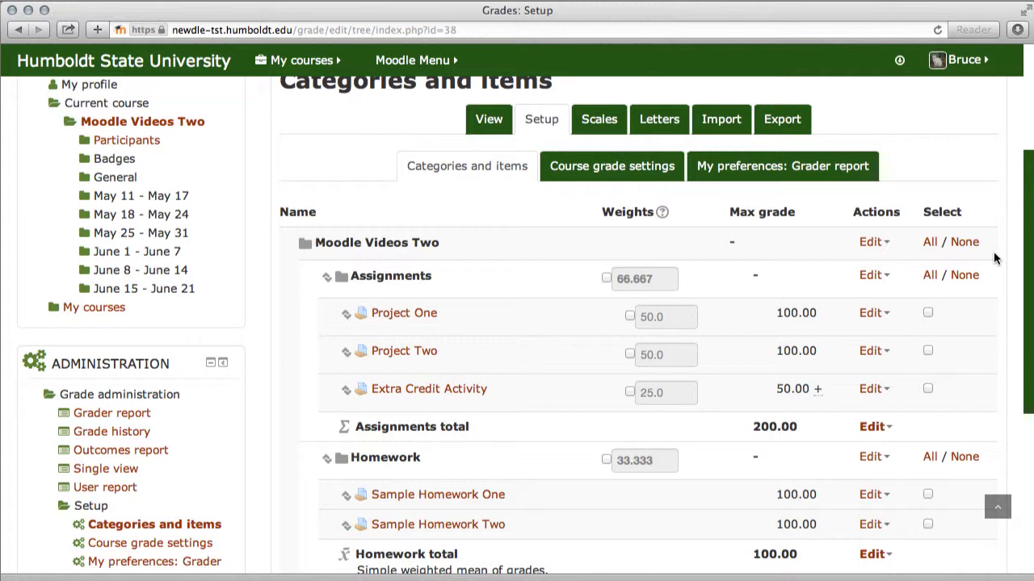
scroll(993, 251, down, 3)
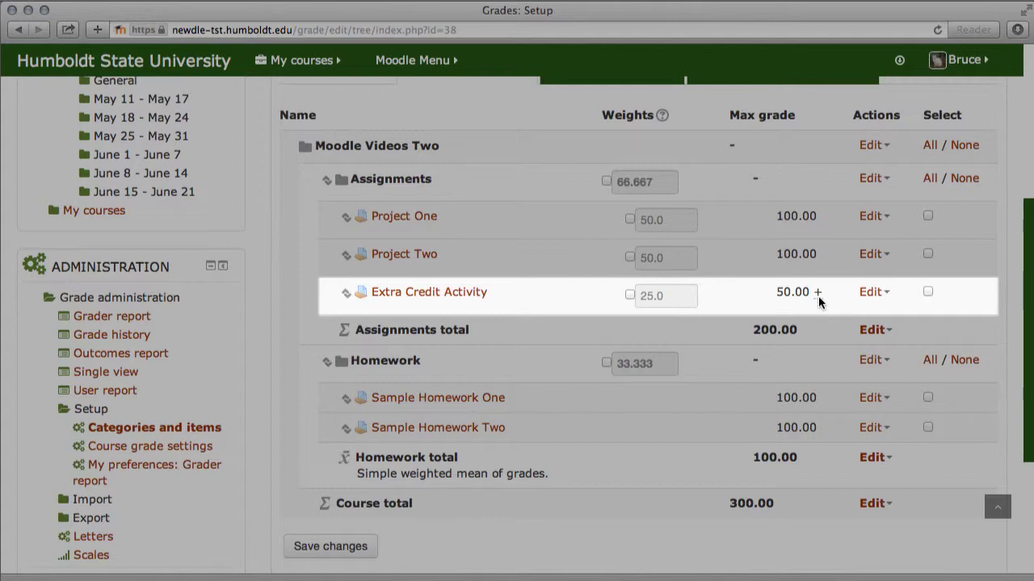
mouse_move(818, 301)
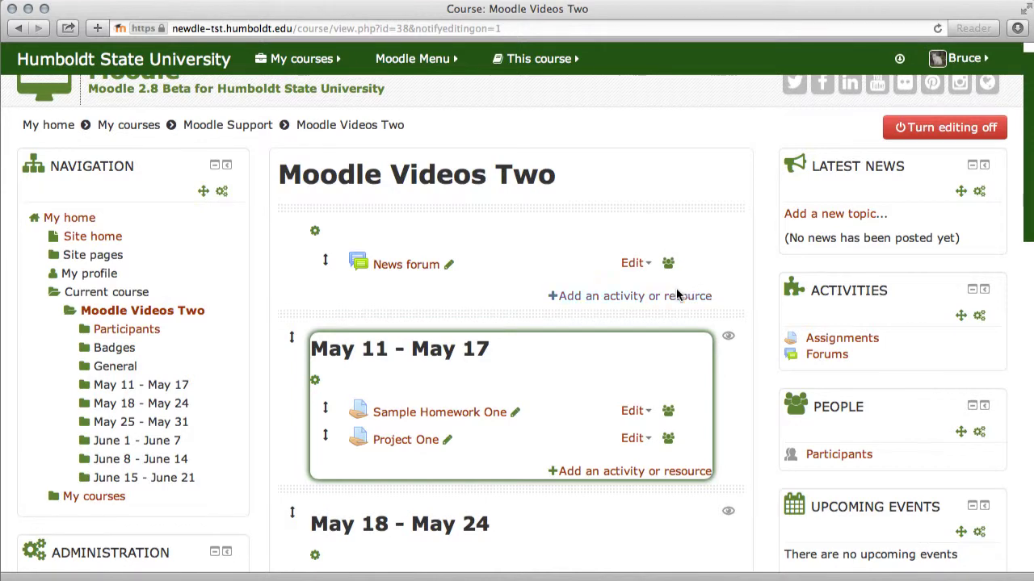
Open the activity chooser for the course's general section, select Forum and read its description.
click(670, 297)
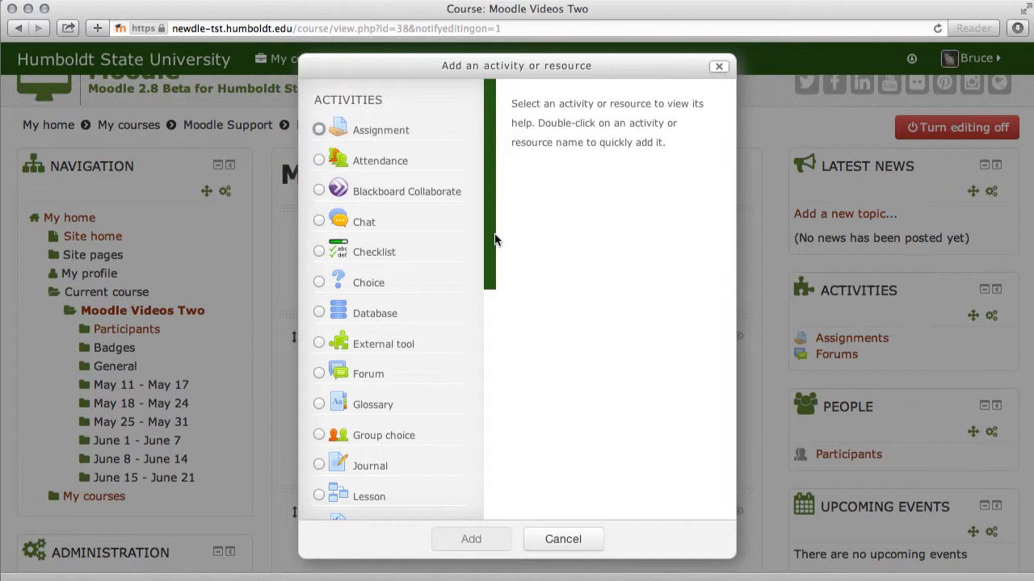
scroll(493, 243, down, 3)
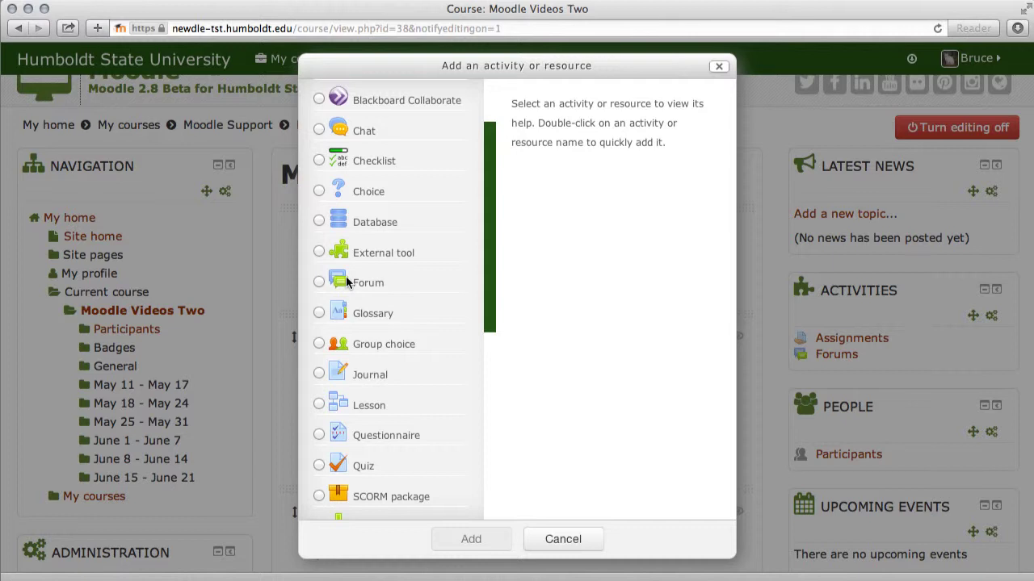
click(319, 281)
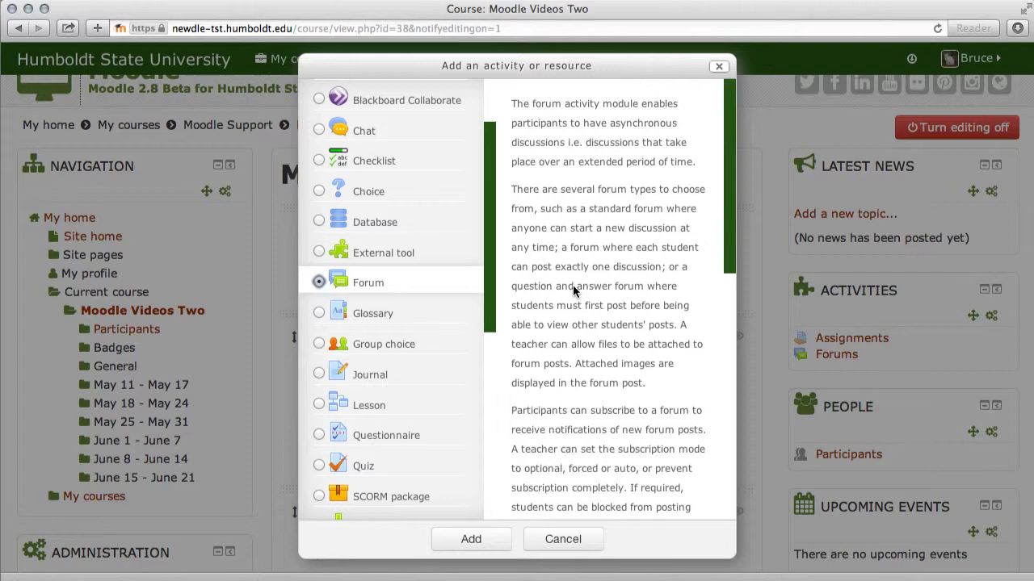
scroll(574, 291, down, 5)
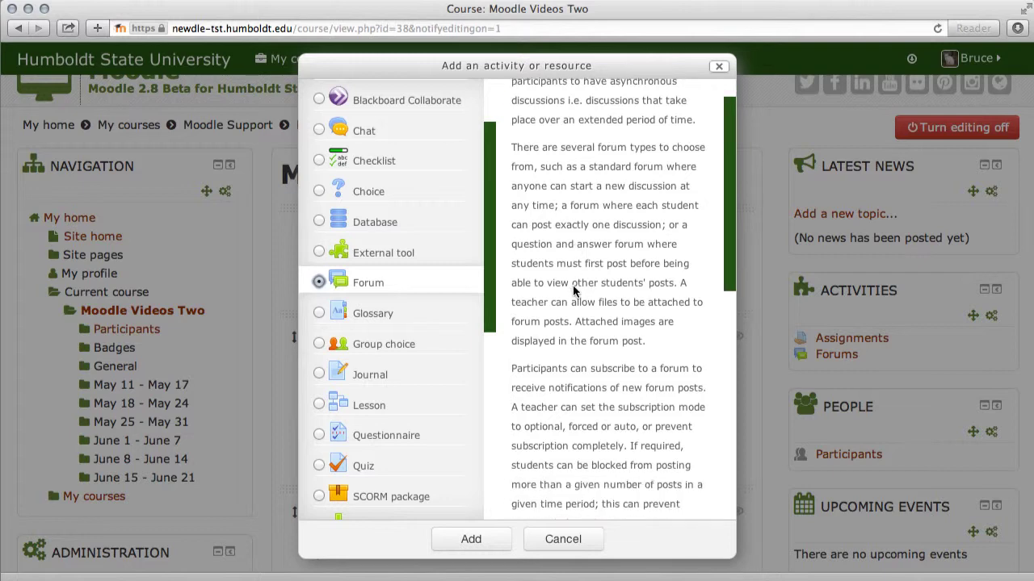
scroll(573, 290, down, 8)
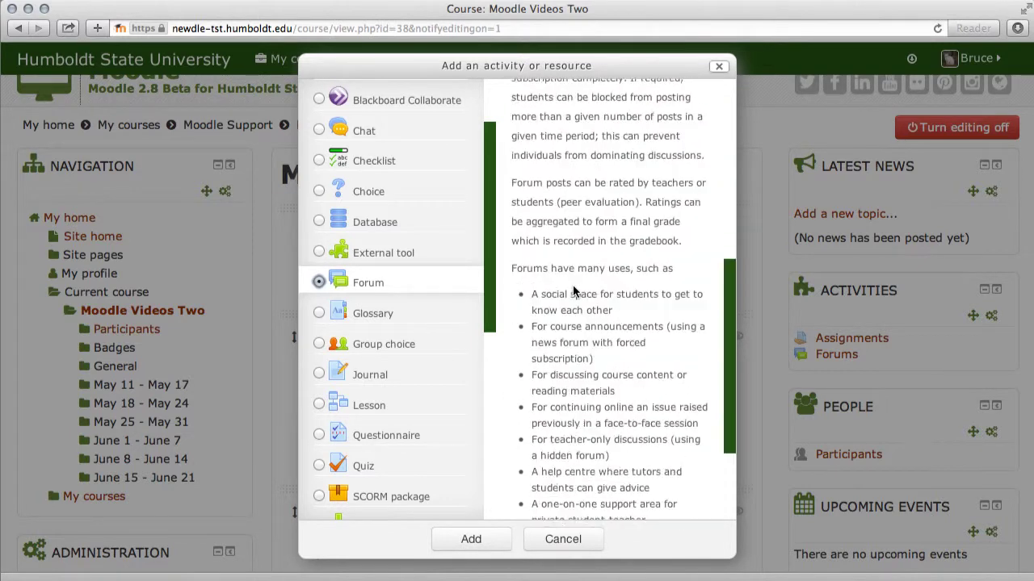
scroll(573, 291, down, 1)
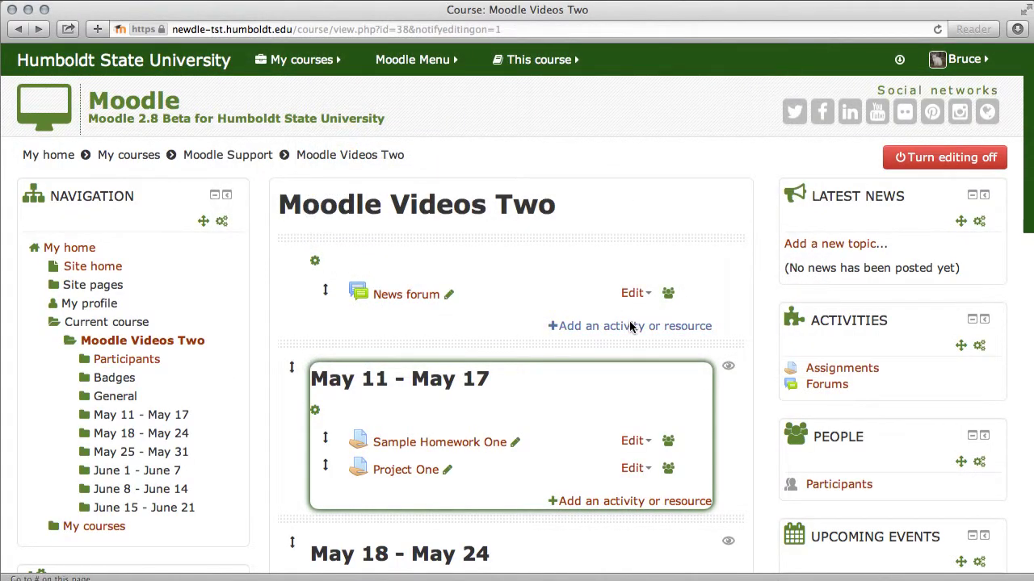
Start adding a new Assignment activity to the course's general section.
click(631, 326)
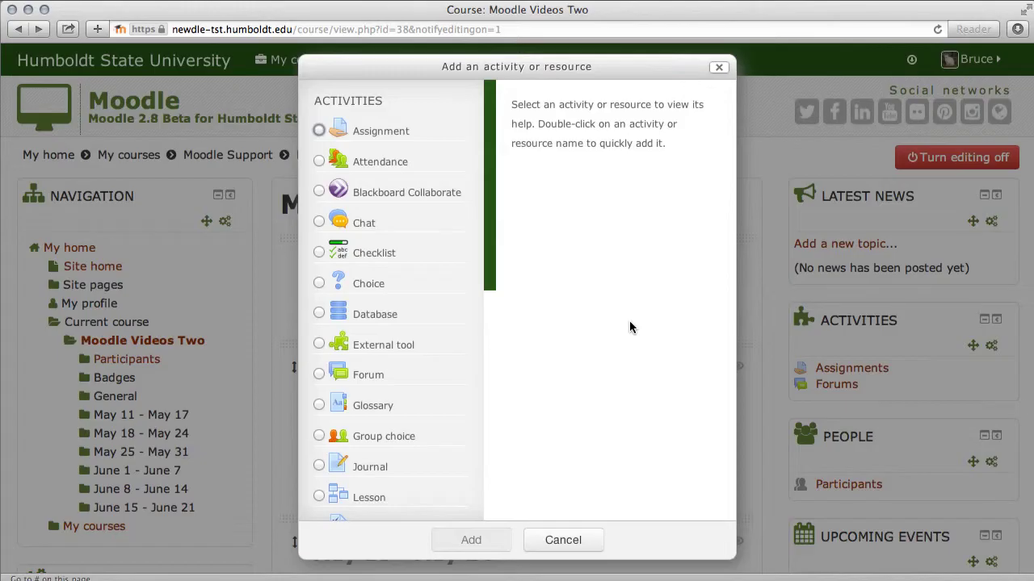
click(386, 131)
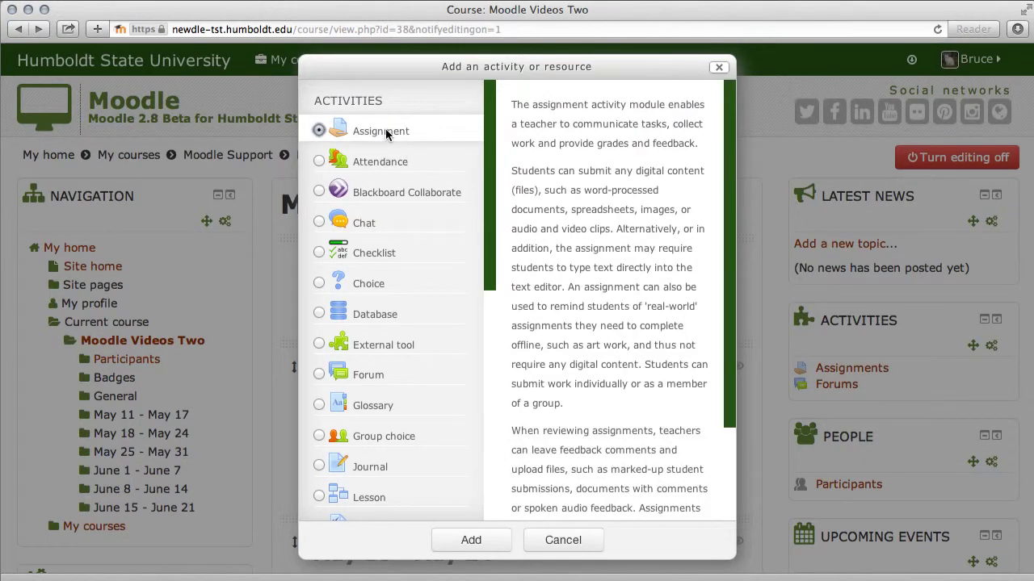
click(475, 542)
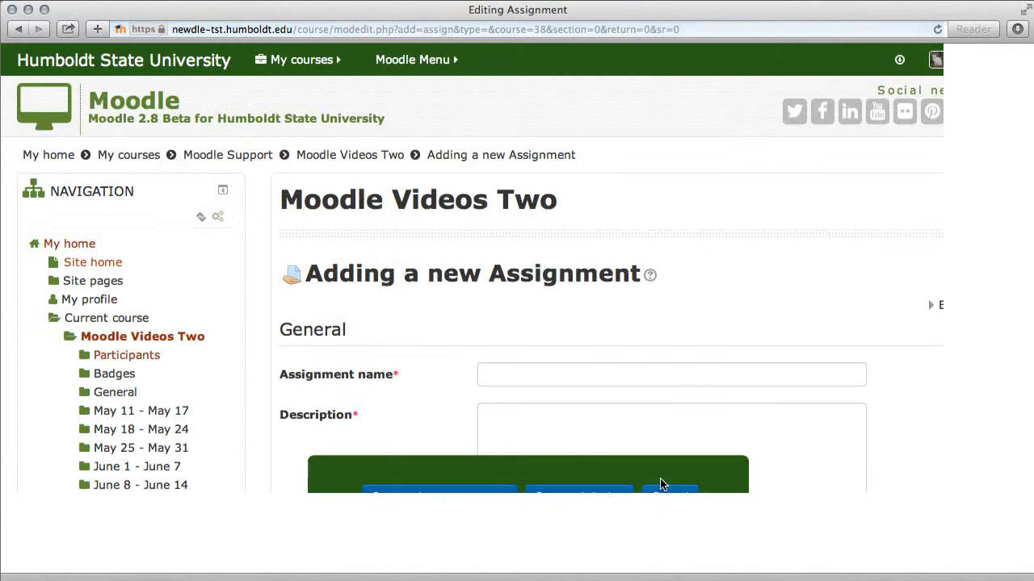
Look through the new assignment's settings form and expand the Turnitin plagiarism plugin settings.
scroll(923, 396, down, 3)
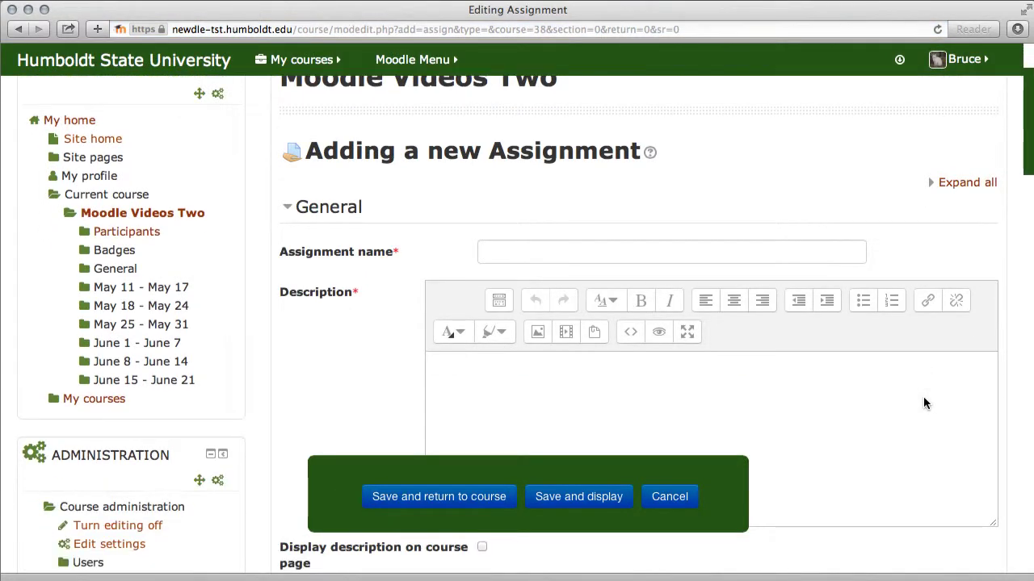
scroll(924, 404, down, 5)
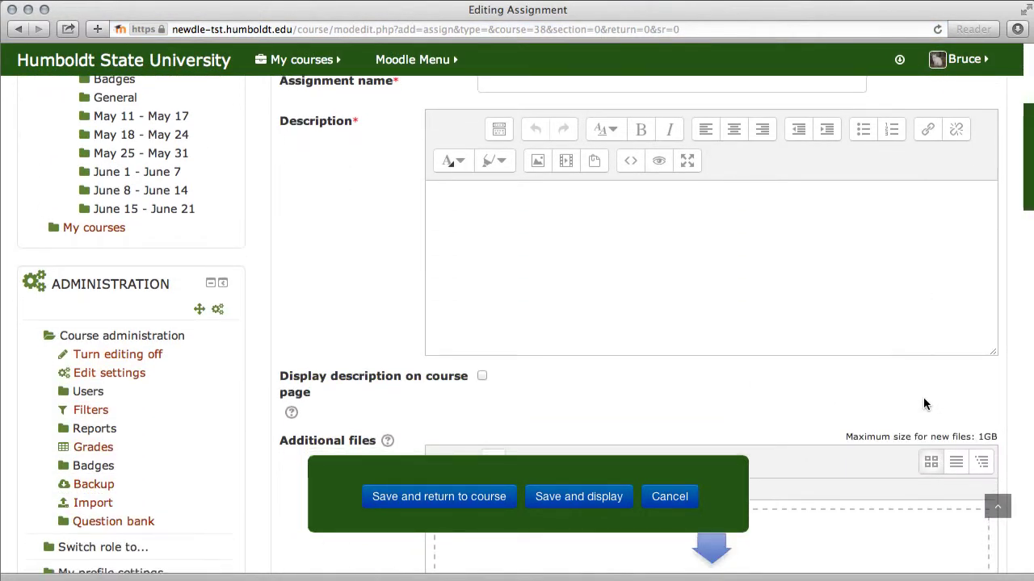
scroll(769, 462, down, 2)
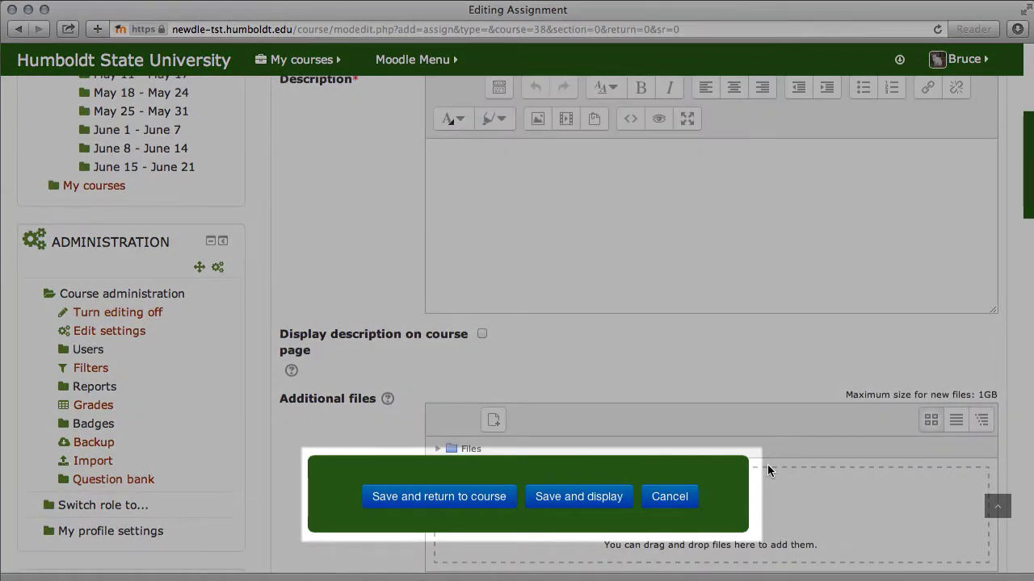
scroll(767, 464, down, 2)
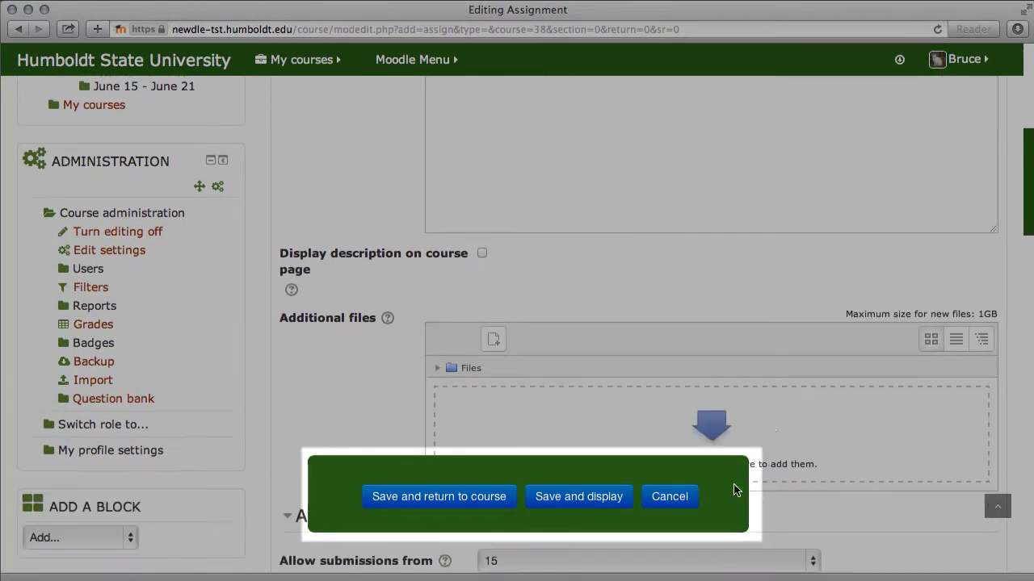
scroll(258, 486, down, 1)
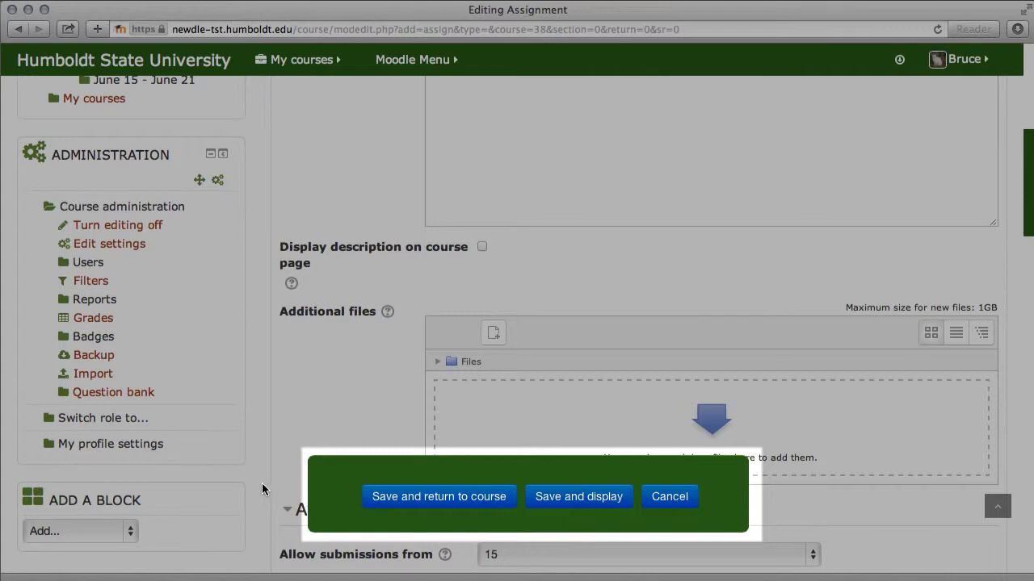
scroll(262, 484, down, 2)
scroll(271, 485, down, 10)
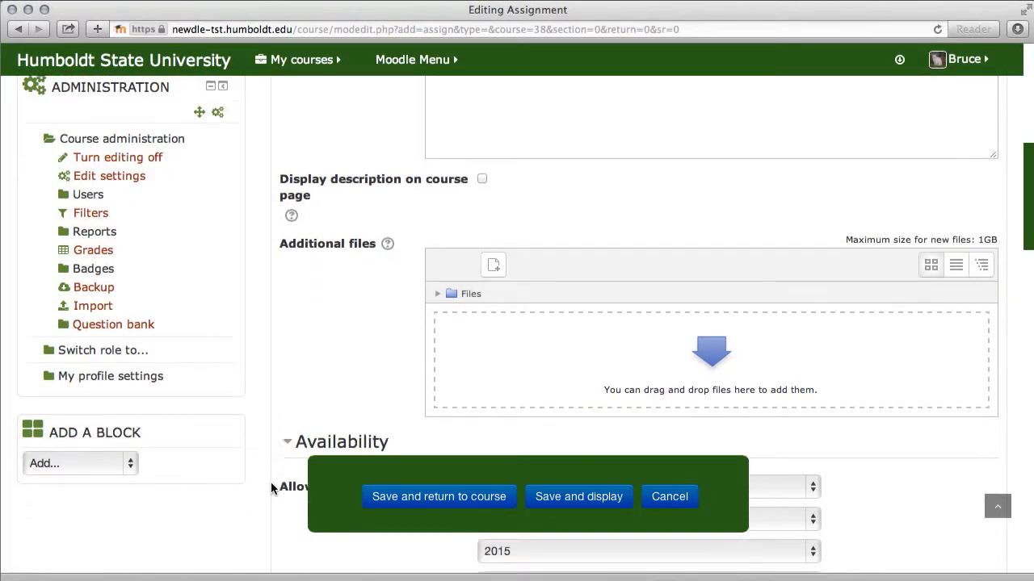
scroll(279, 485, down, 10)
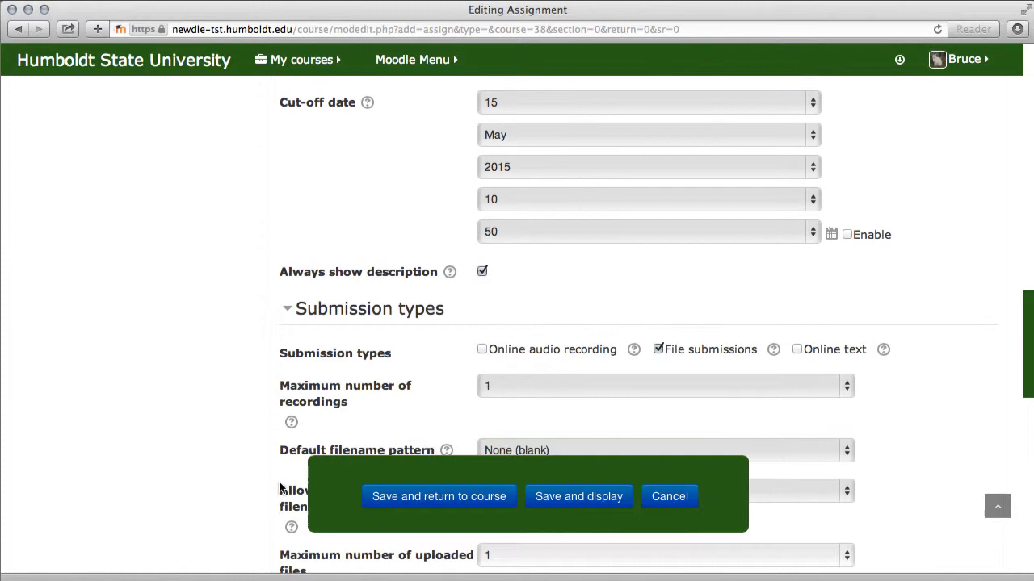
scroll(282, 486, down, 5)
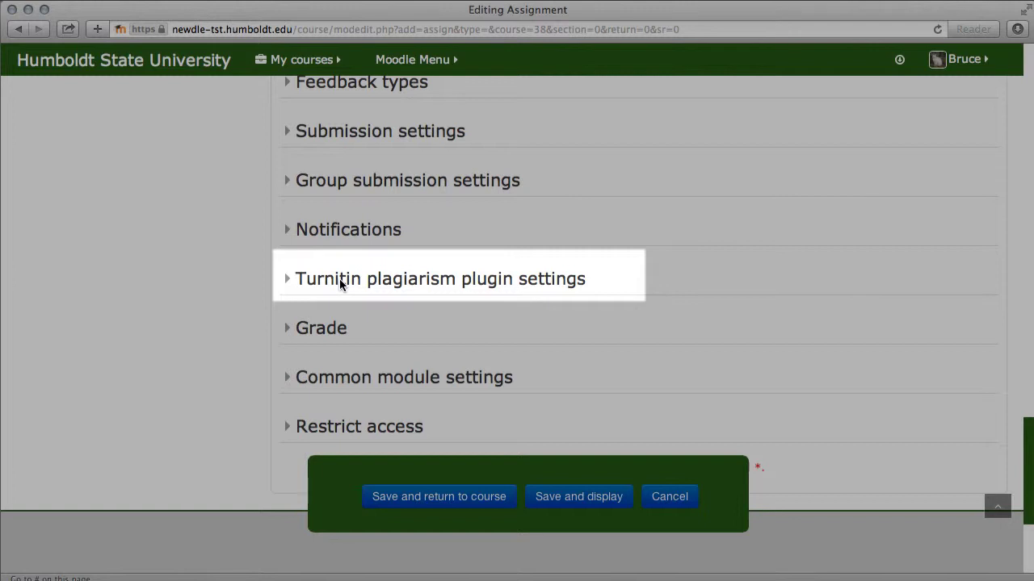
click(339, 280)
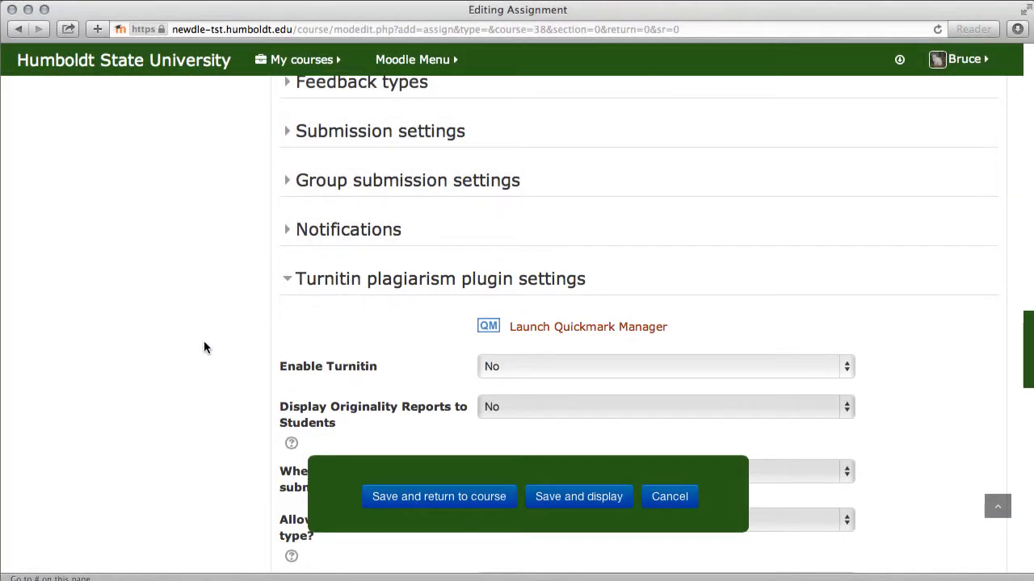
Review the new assignment's Turnitin plagiarism plugin settings, from enabling Turnitin through the matching exclusions to the rubric attachment and Rubric Manager.
scroll(202, 340, down, 3)
scroll(201, 346, down, 1)
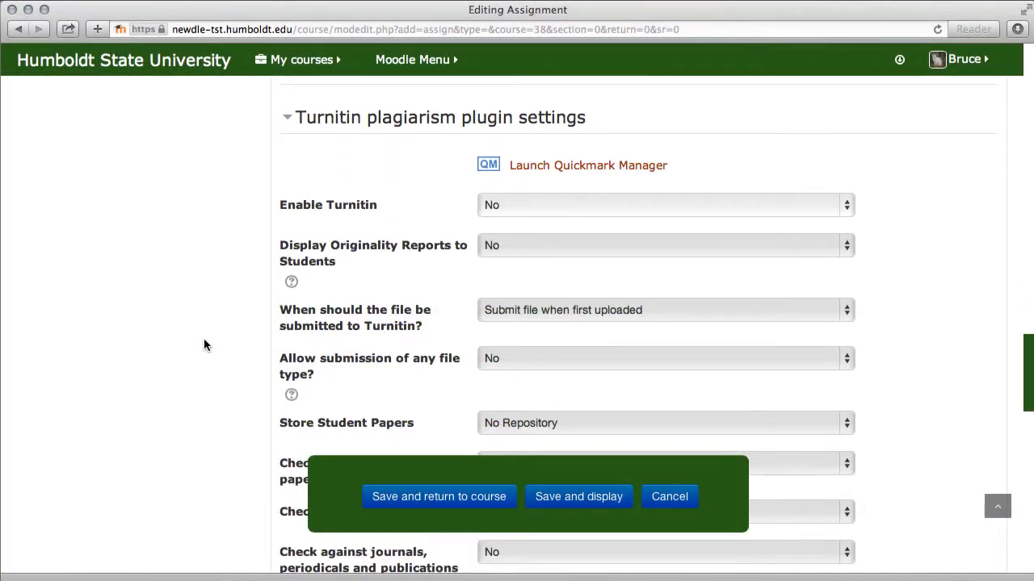
scroll(204, 345, down, 3)
scroll(216, 347, down, 4)
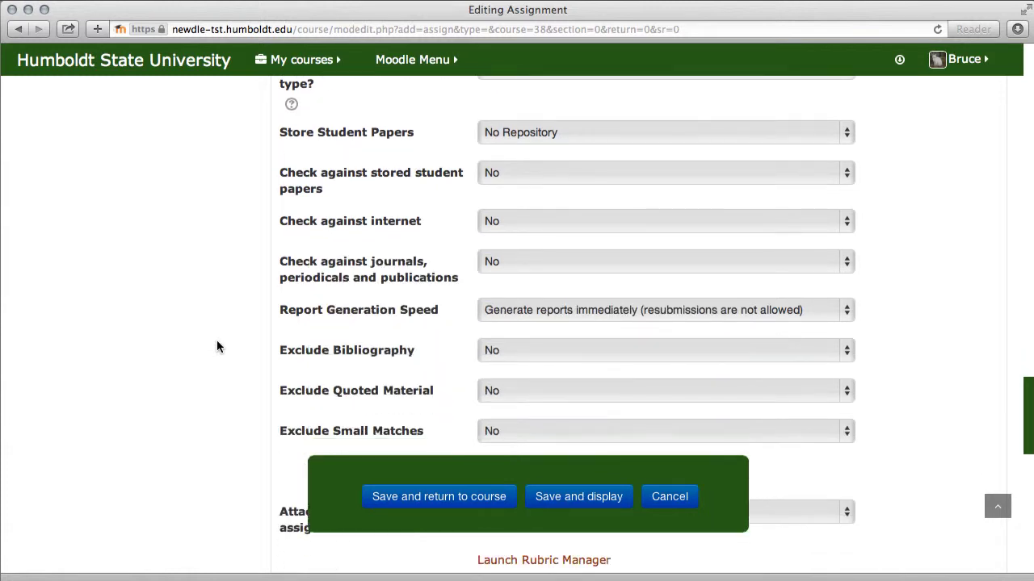
scroll(217, 347, down, 2)
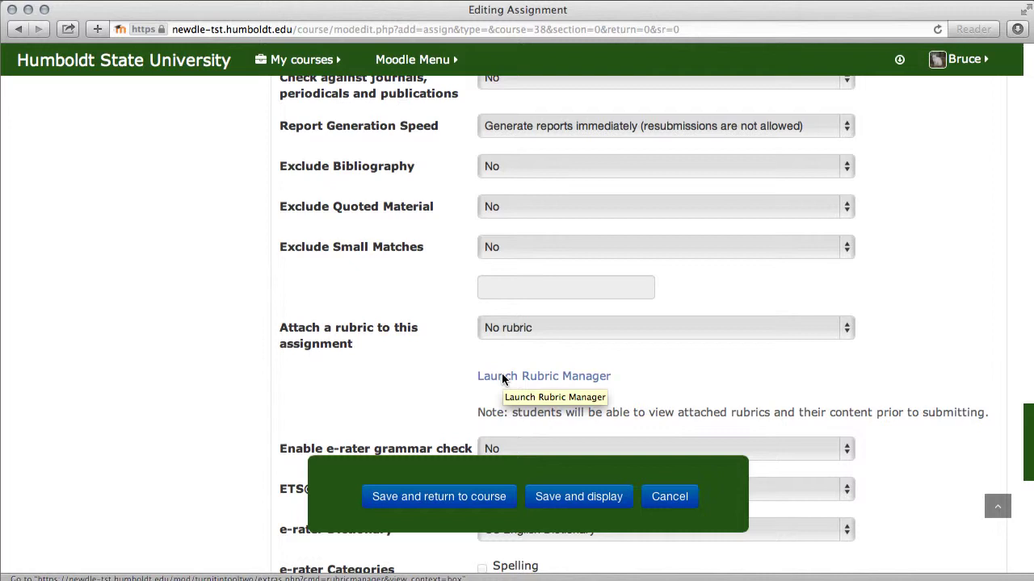
click(586, 376)
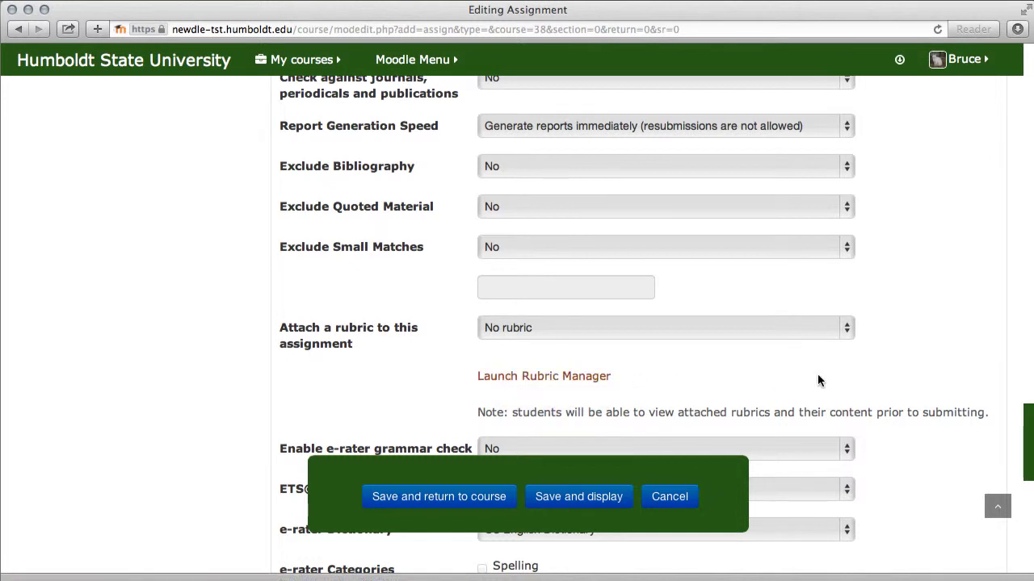
Collapse the Turnitin plagiarism plugin settings and cancel the new assignment to return to the course page.
scroll(817, 376, up, 10)
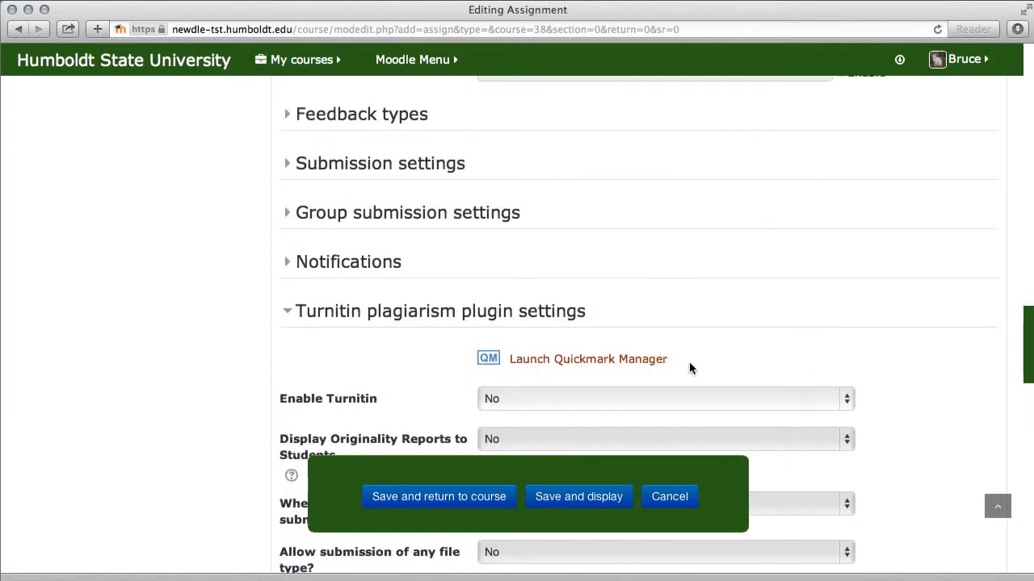
click(353, 313)
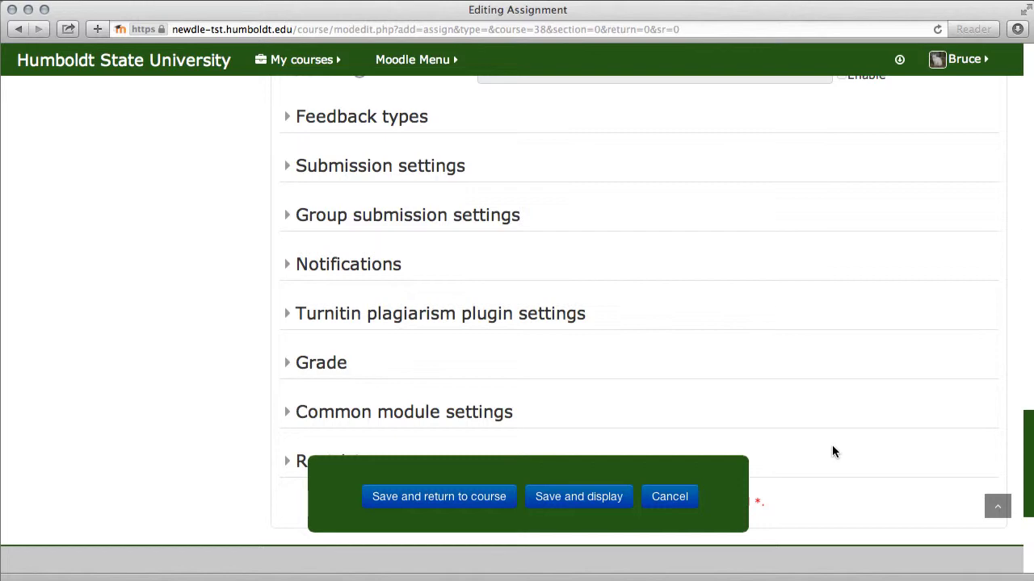
click(679, 496)
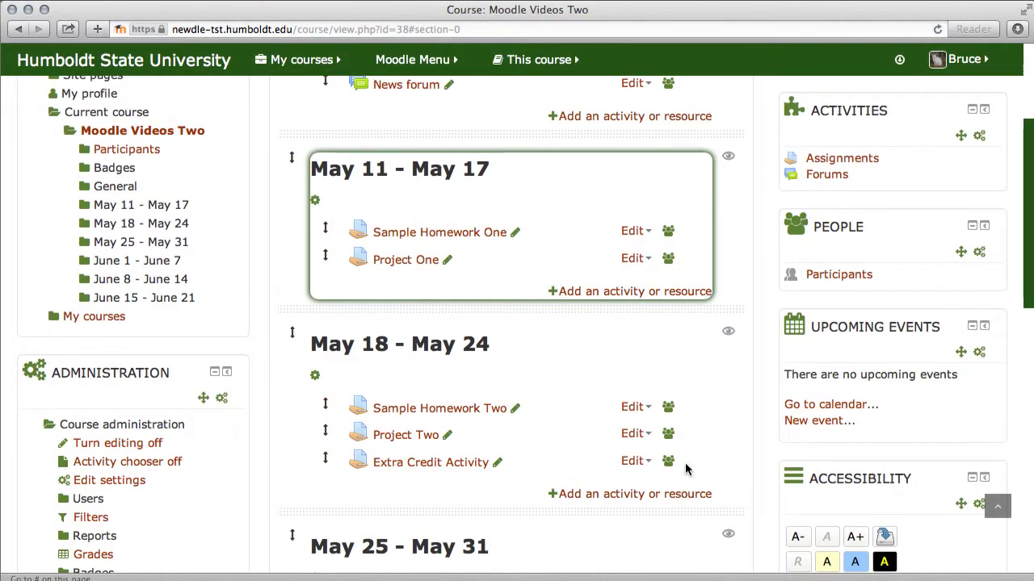
Open the course's participants list and check the period choices of the inactivity filter without selecting one.
scroll(685, 476, up, 3)
scroll(685, 468, up, 1)
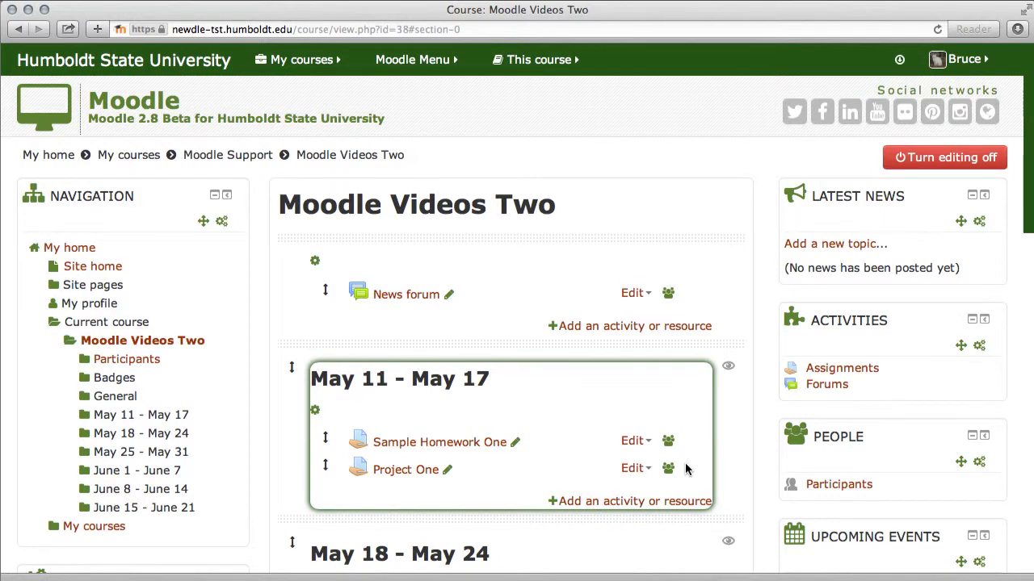
scroll(684, 468, down, 3)
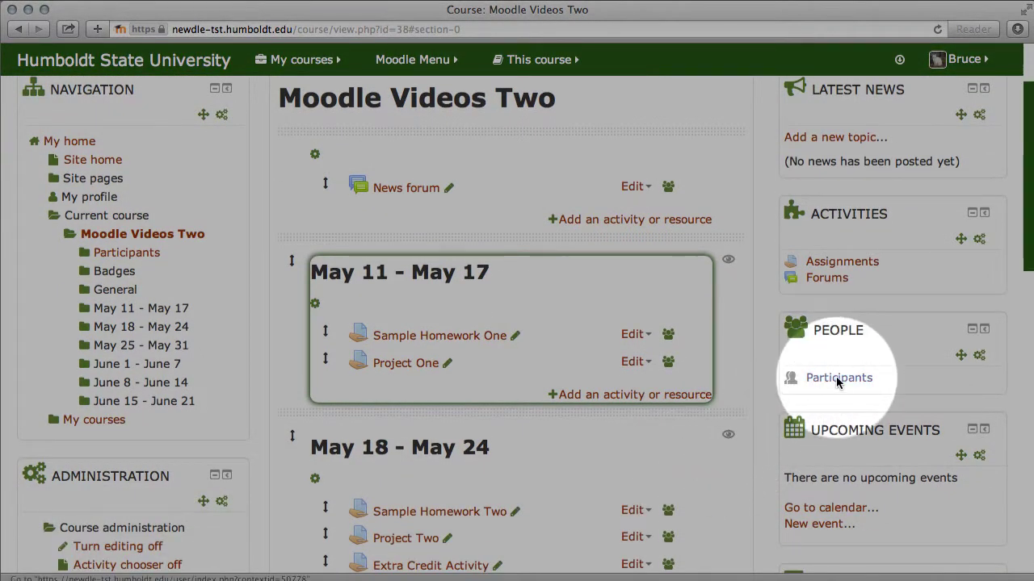
click(836, 380)
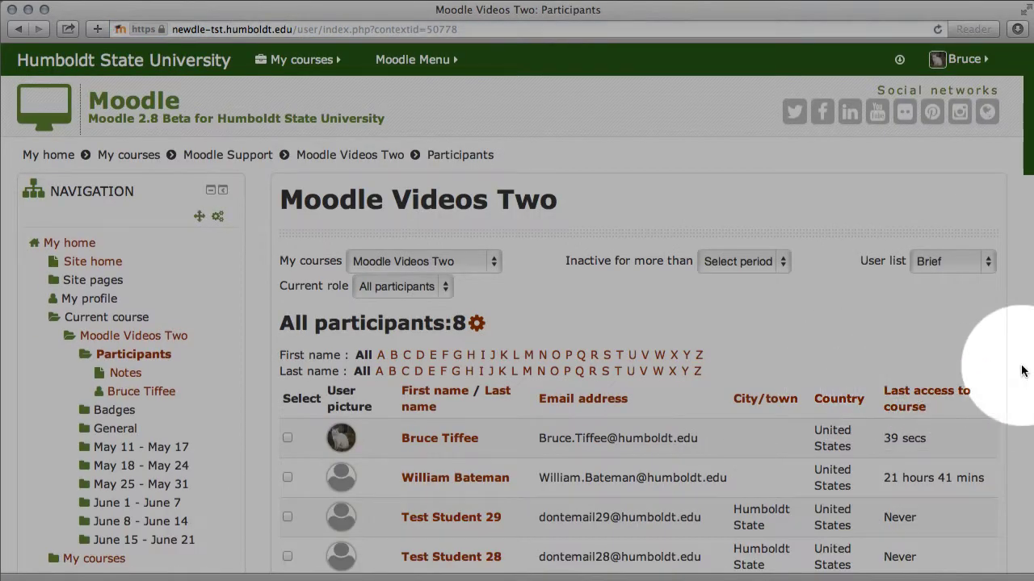
scroll(1021, 371, down, 3)
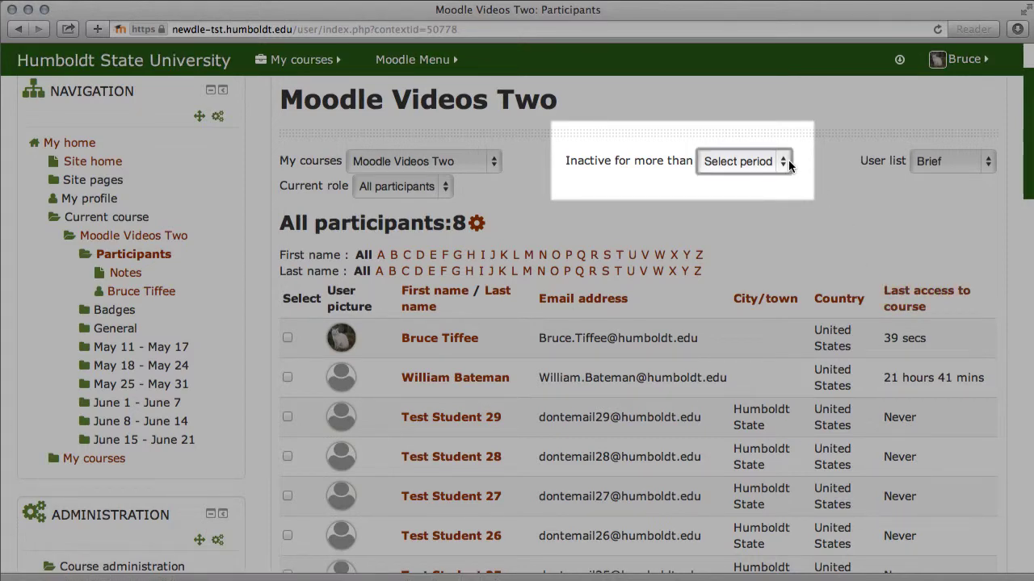
click(782, 162)
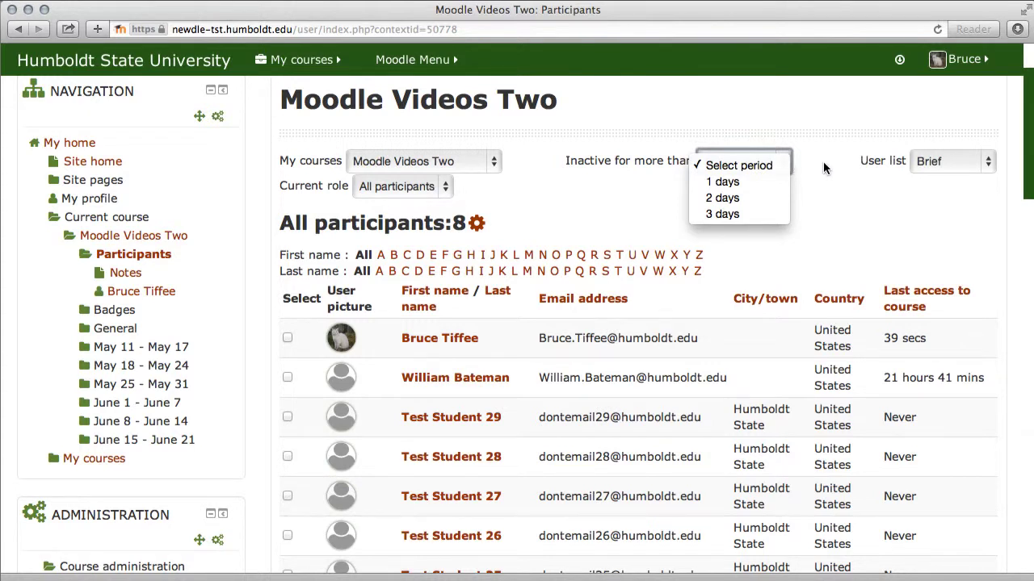
click(822, 162)
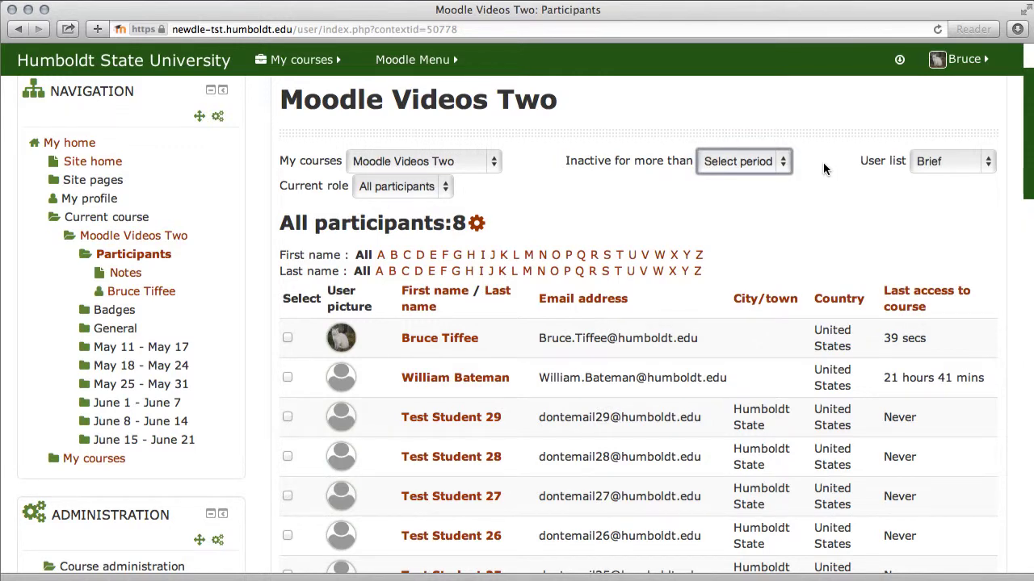
Return to the Moodle Videos Two course page and examine its side blocks, weekly sections and the June 8 - June 14 section's move handle.
scroll(428, 97, up, 1)
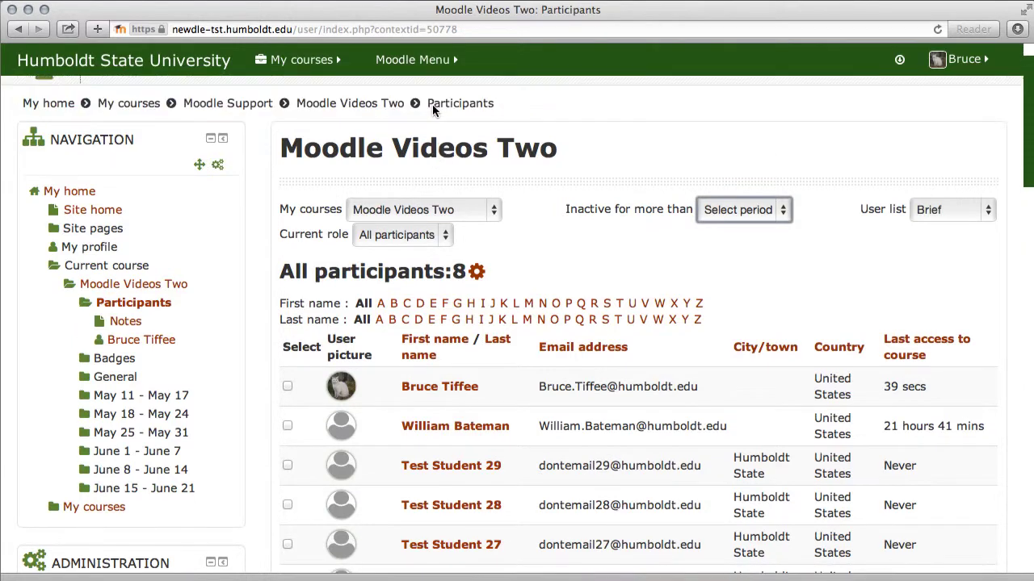
click(375, 105)
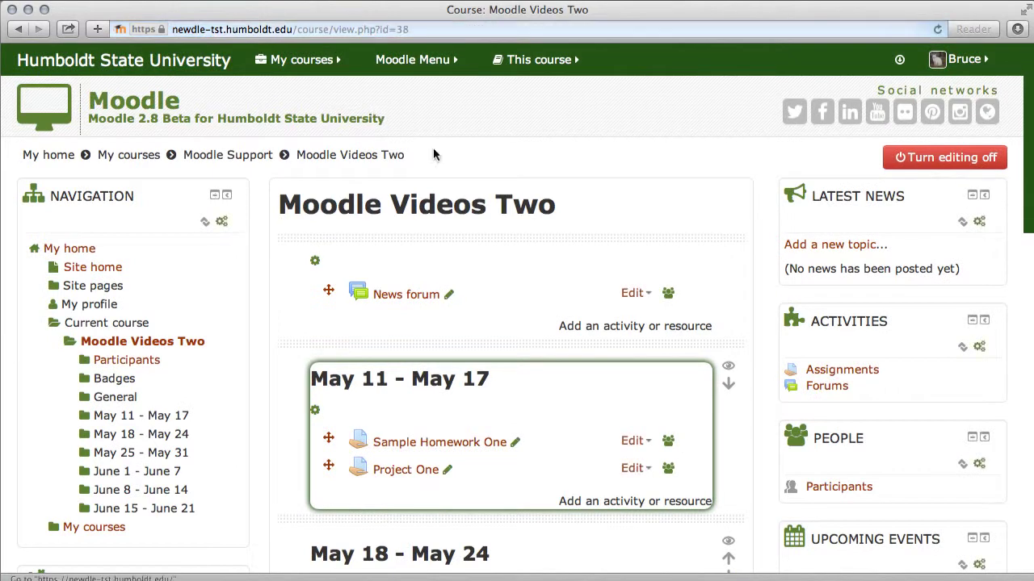
scroll(687, 386, down, 8)
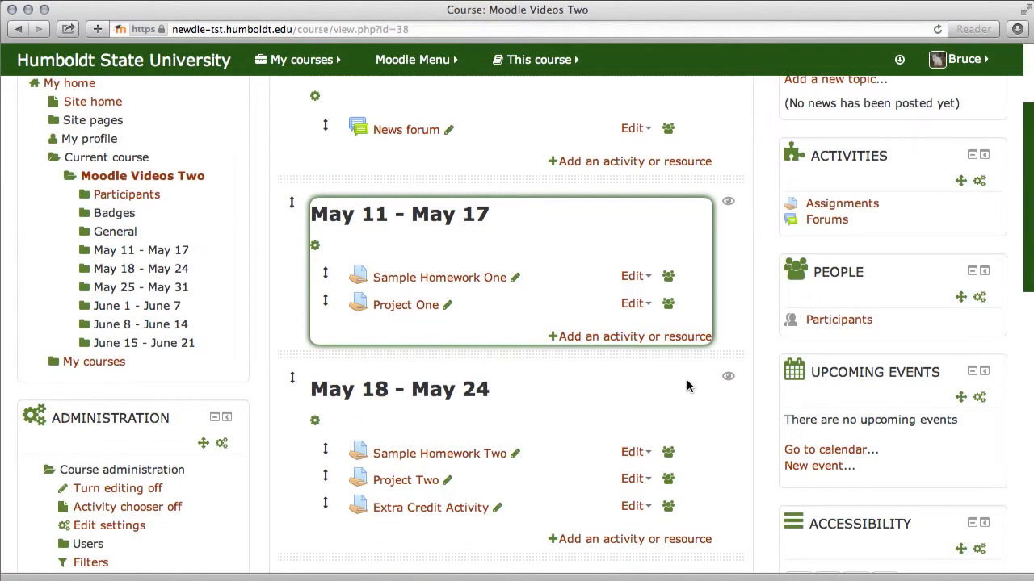
scroll(696, 391, down, 2)
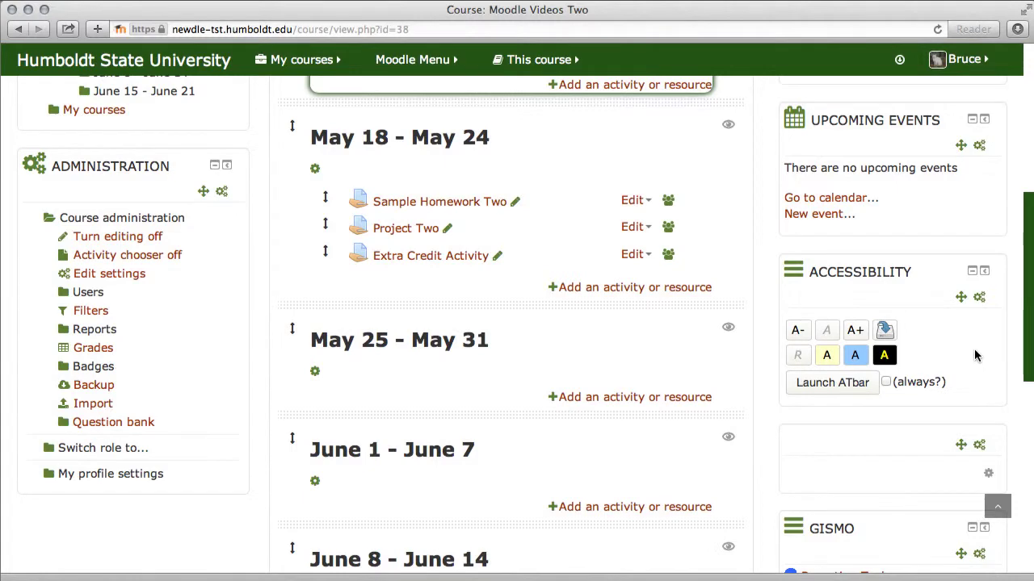
scroll(974, 356, down, 5)
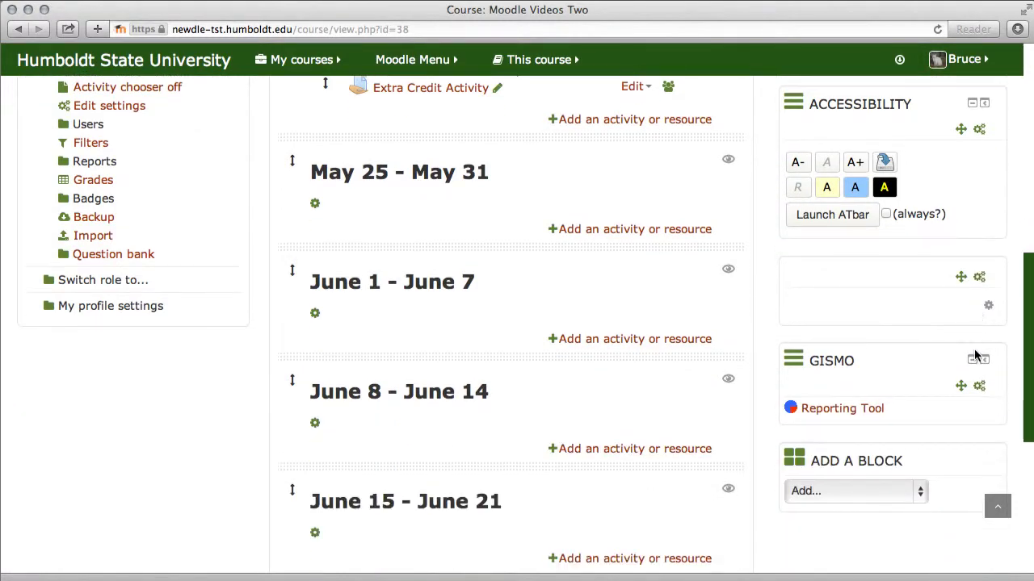
scroll(921, 339, down, 1)
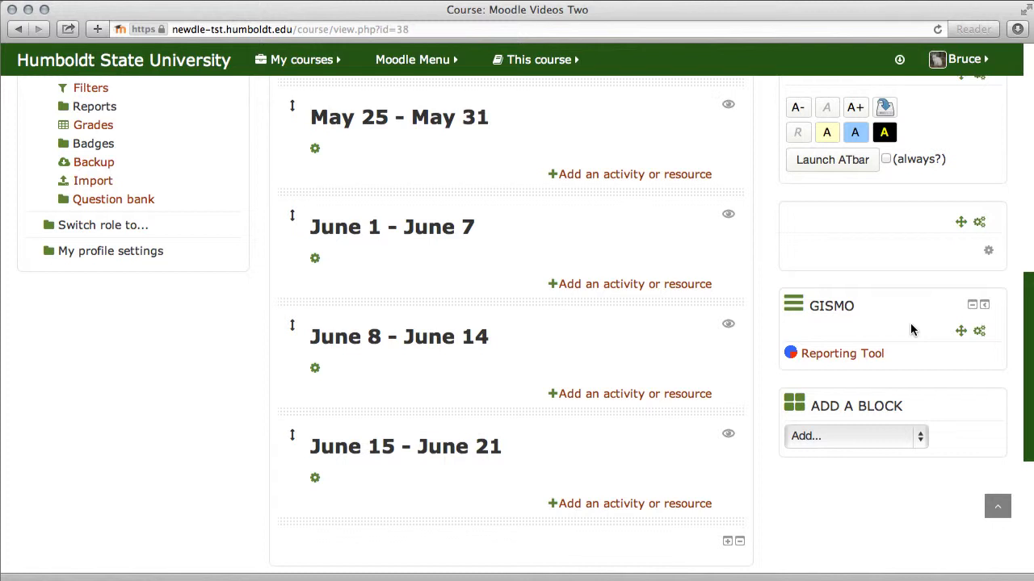
scroll(910, 329, down, 1)
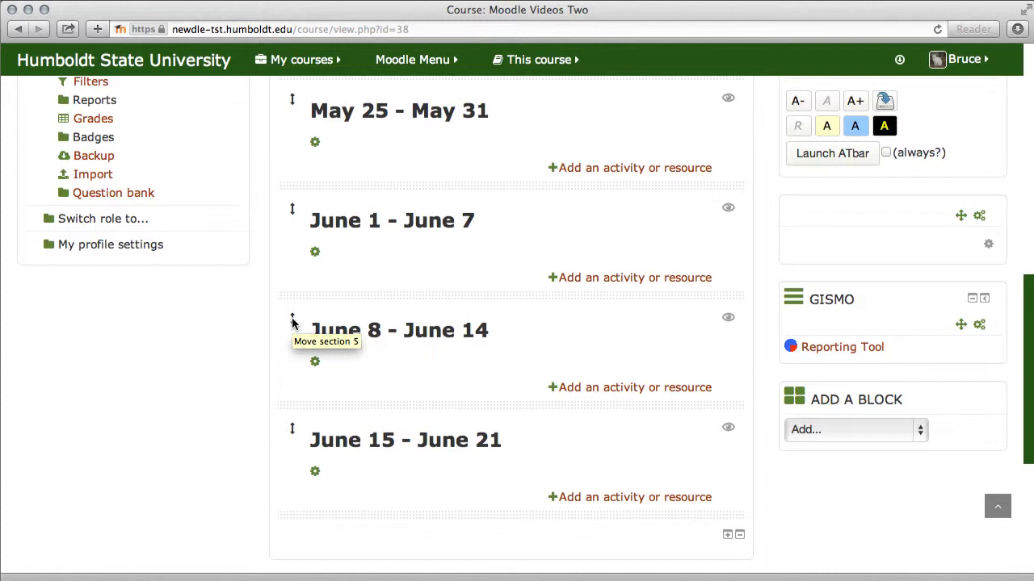
mouse_move(292, 323)
mouse_down()
mouse_move(284, 436)
mouse_move(293, 322)
mouse_up()
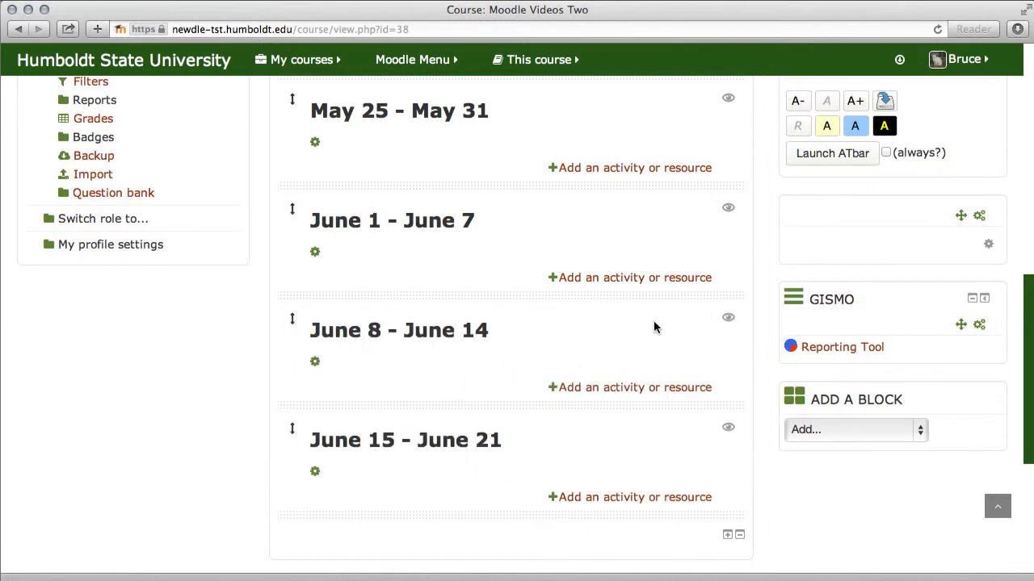
Go to the My courses page and look through its site news and course overview.
scroll(653, 320, up, 8)
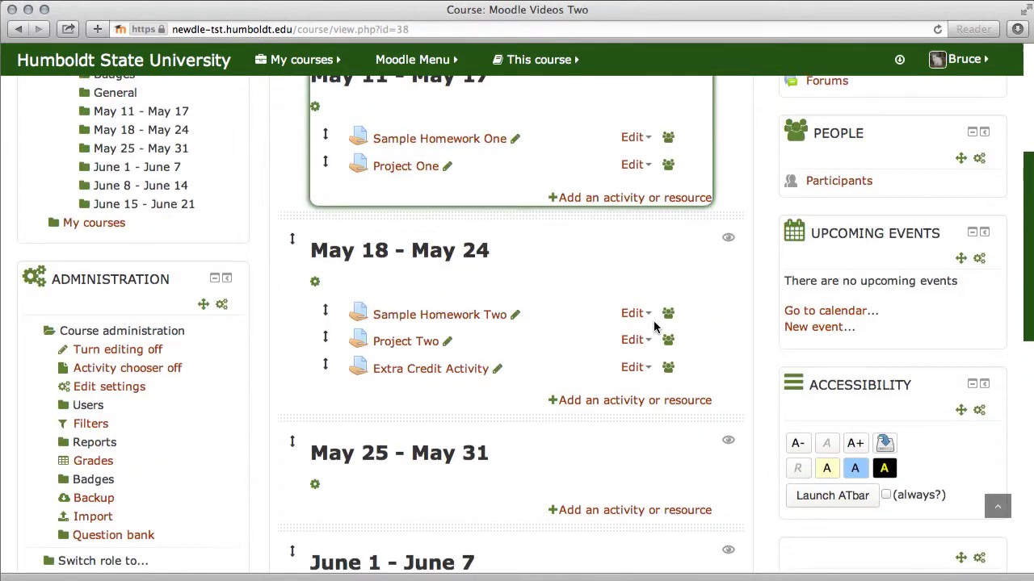
scroll(654, 325, up, 4)
scroll(654, 324, up, 1)
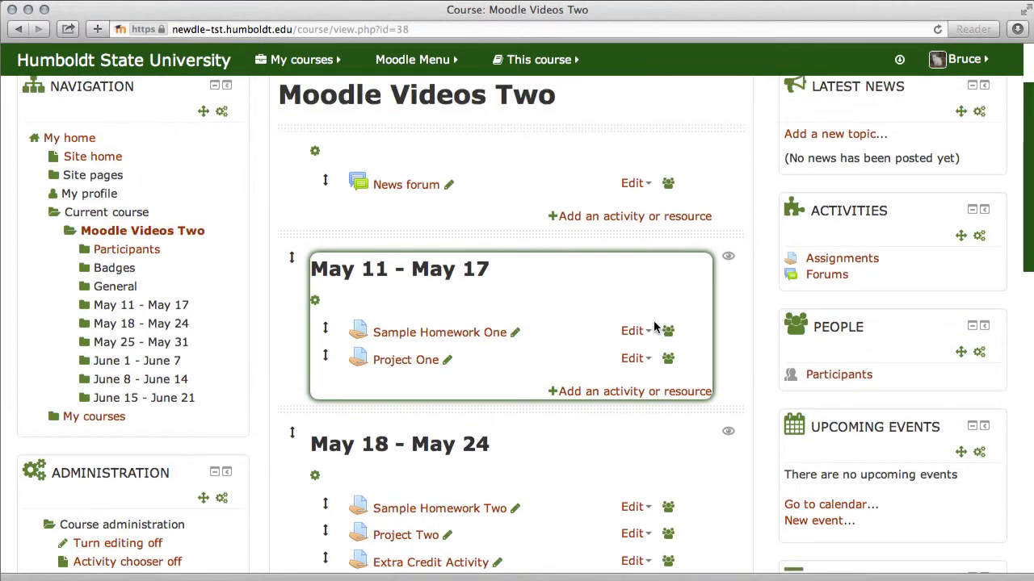
scroll(654, 327, up, 5)
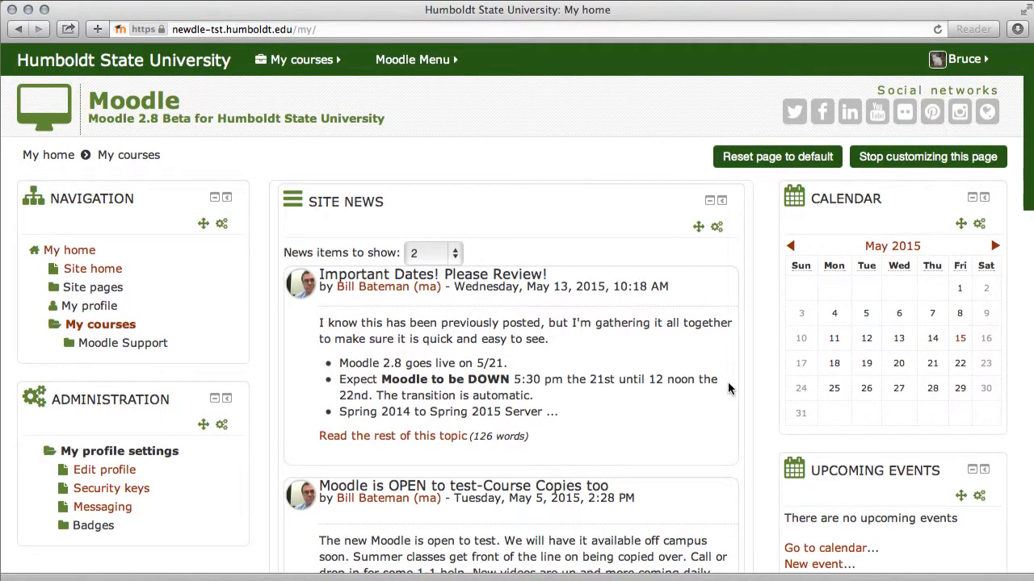
scroll(727, 389, down, 8)
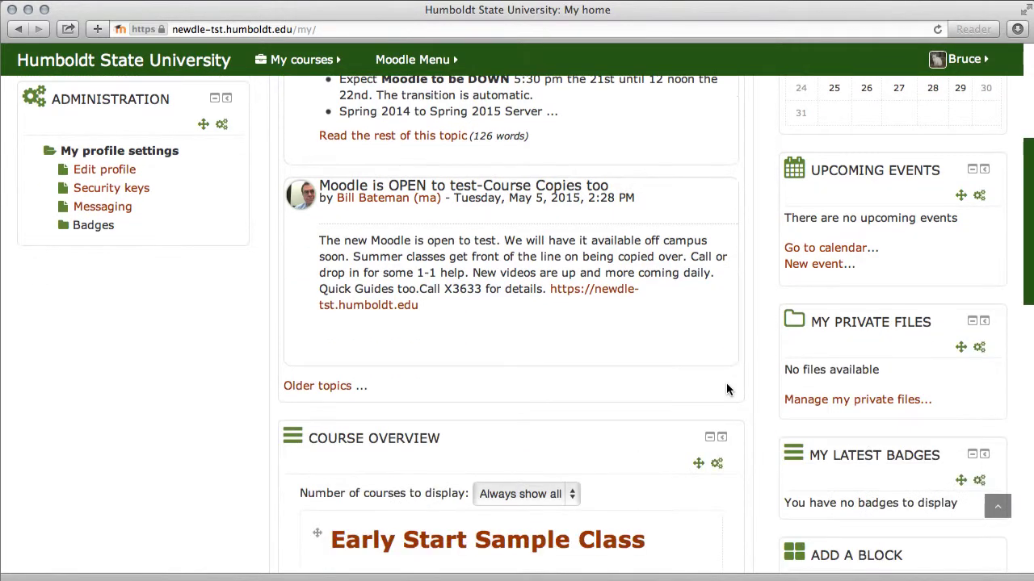
scroll(727, 387, down, 8)
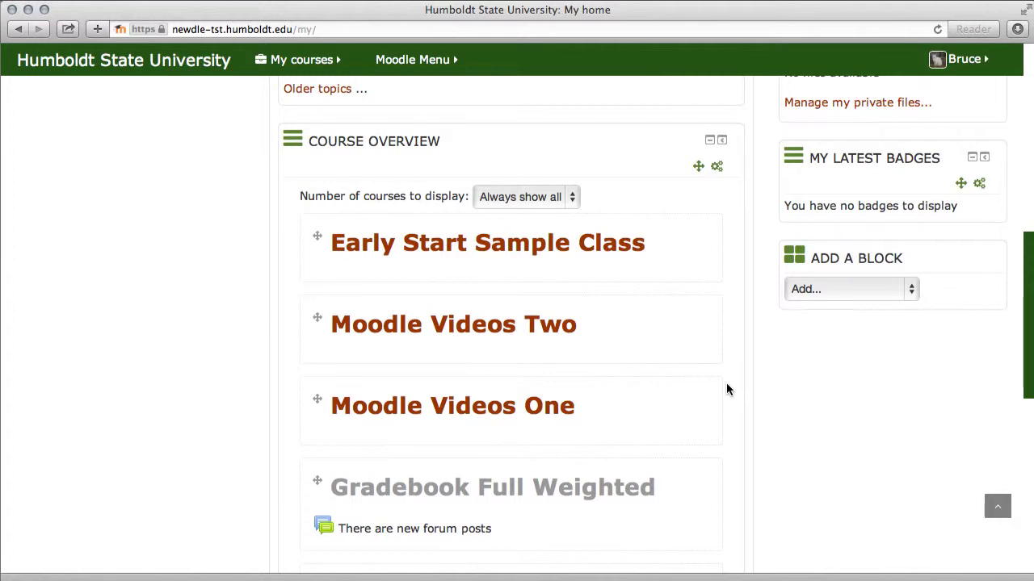
scroll(726, 386, up, 12)
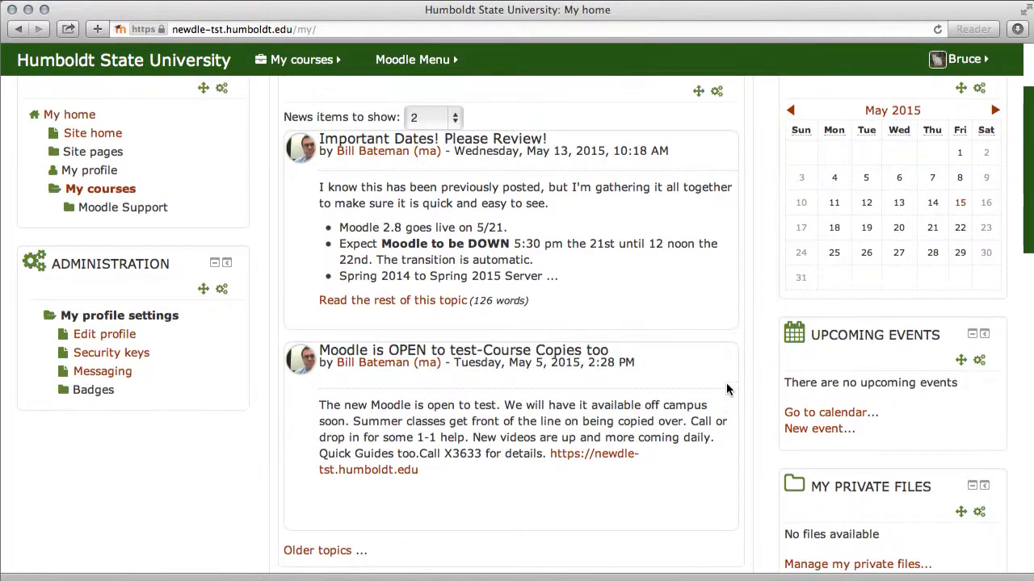